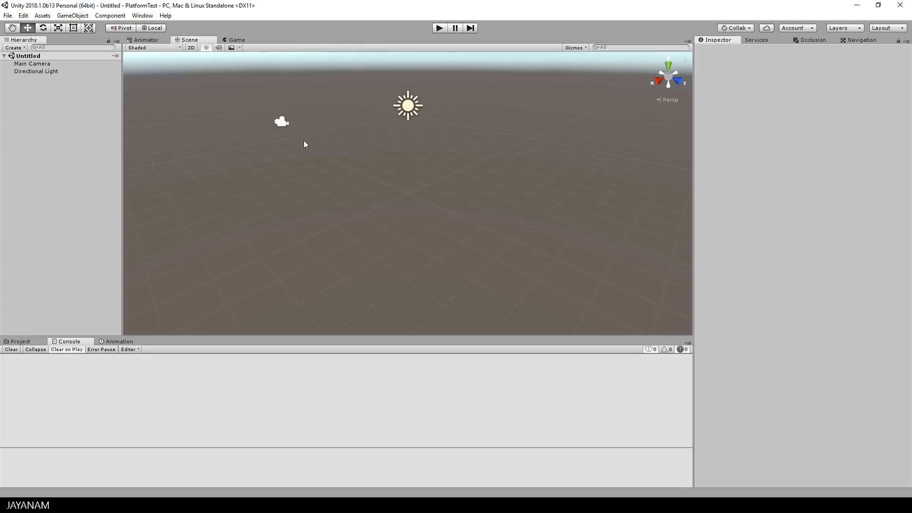
pyautogui.click(280, 121)
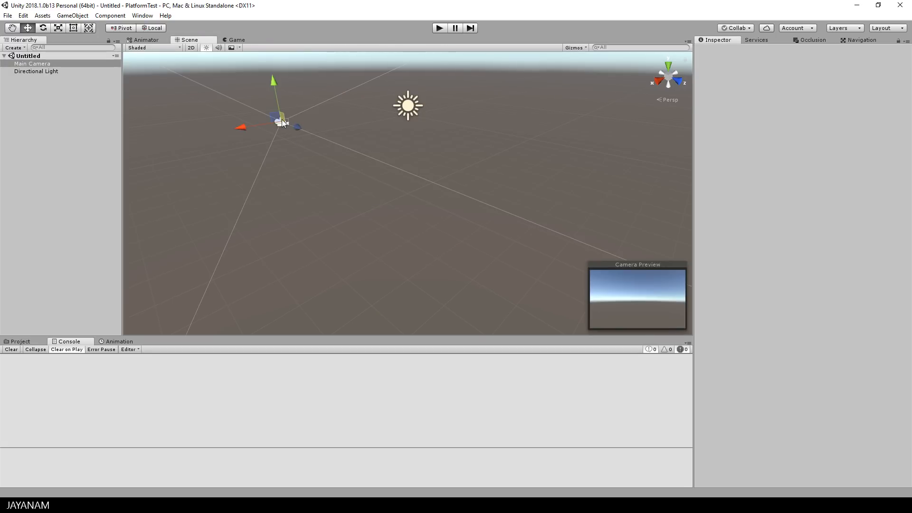
pyautogui.click(407, 108)
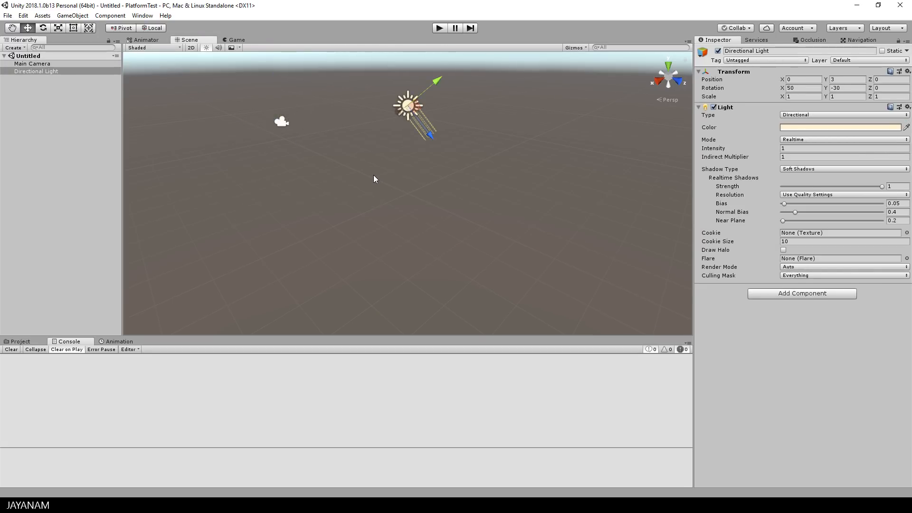
pyautogui.click(374, 175)
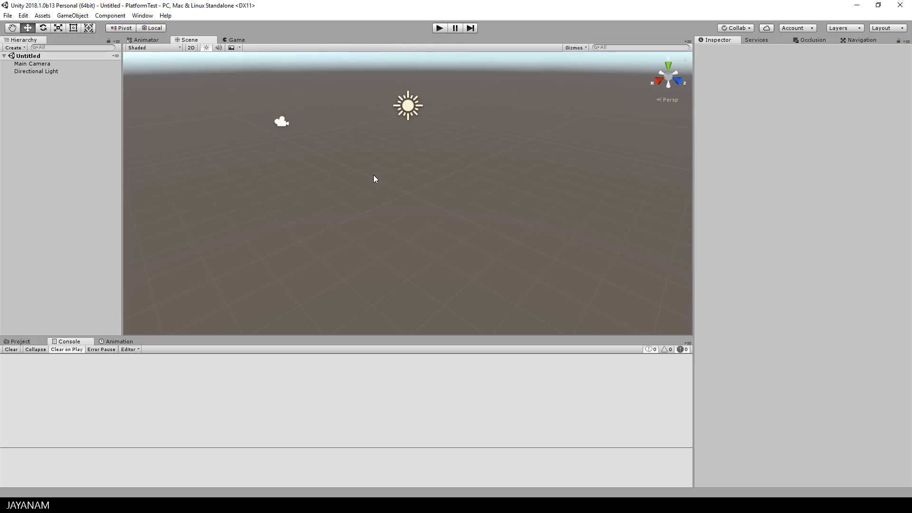
# Import the Characters standard package without the FirstPersonCharacter and RollerBall folders.
pyautogui.click(42, 15)
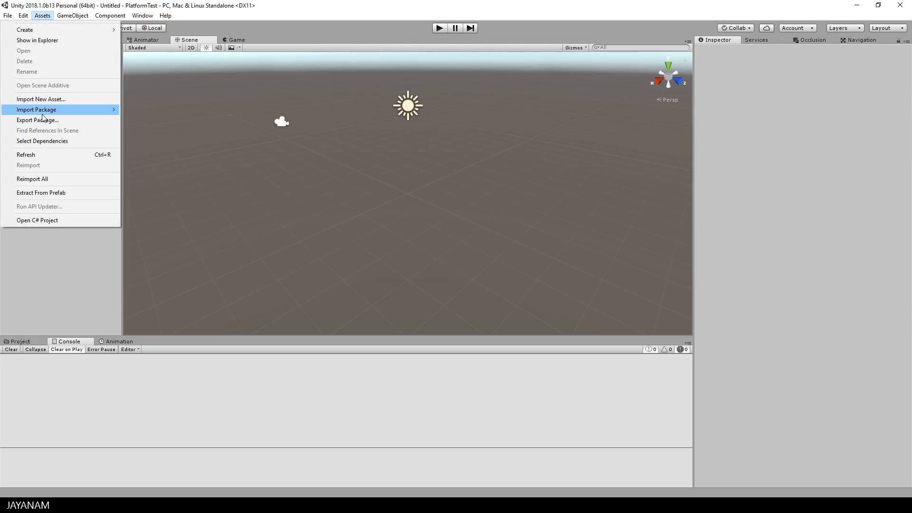
pyautogui.moveTo(46, 114)
pyautogui.click(145, 144)
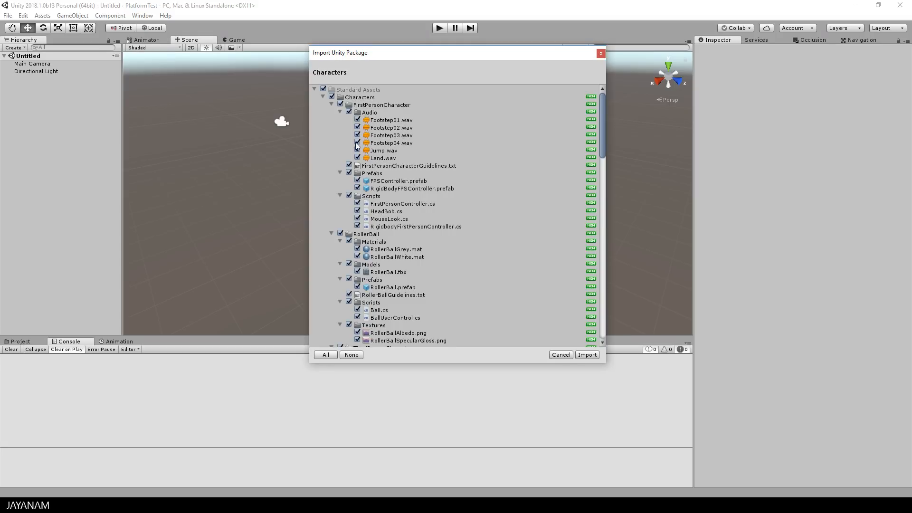
pyautogui.click(340, 104)
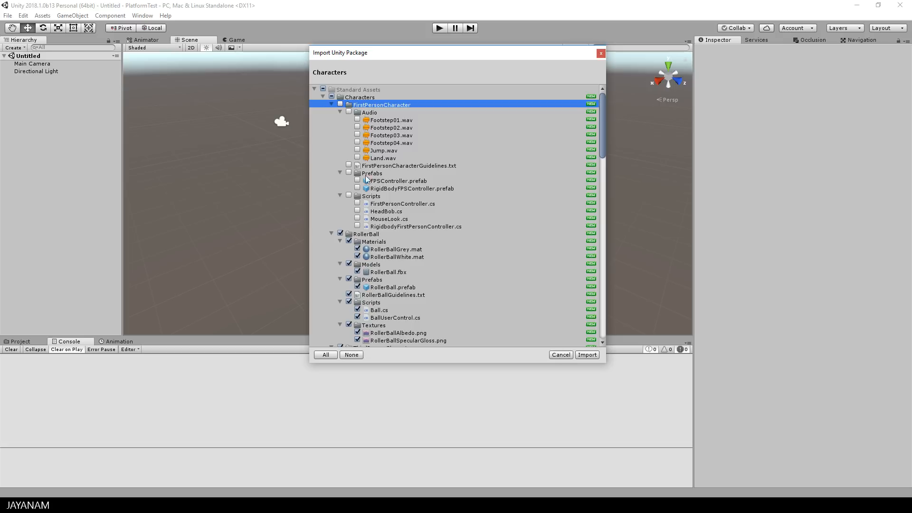
pyautogui.click(340, 234)
pyautogui.scroll(-3, 332, 238)
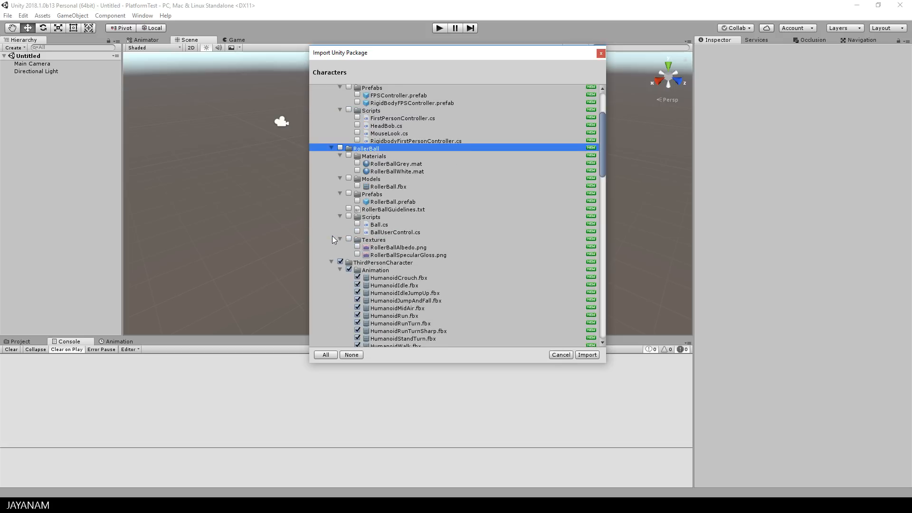
pyautogui.click(331, 149)
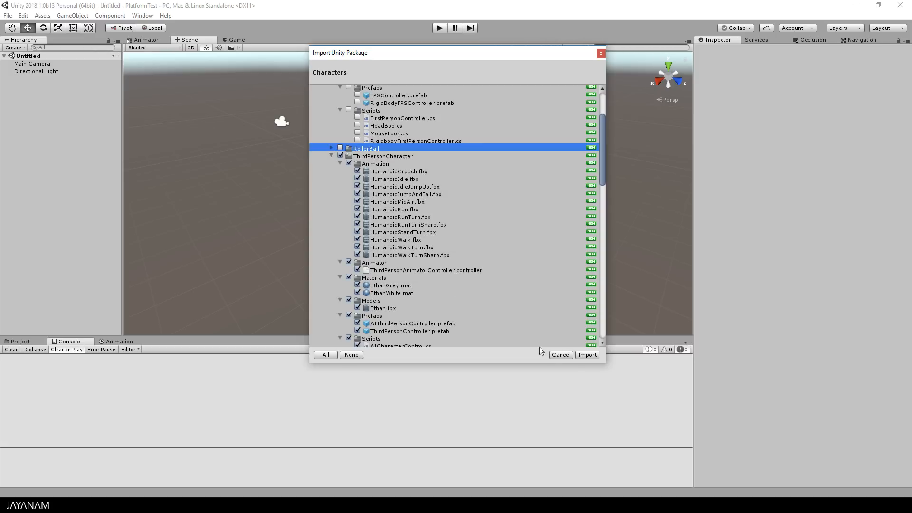
pyautogui.click(586, 354)
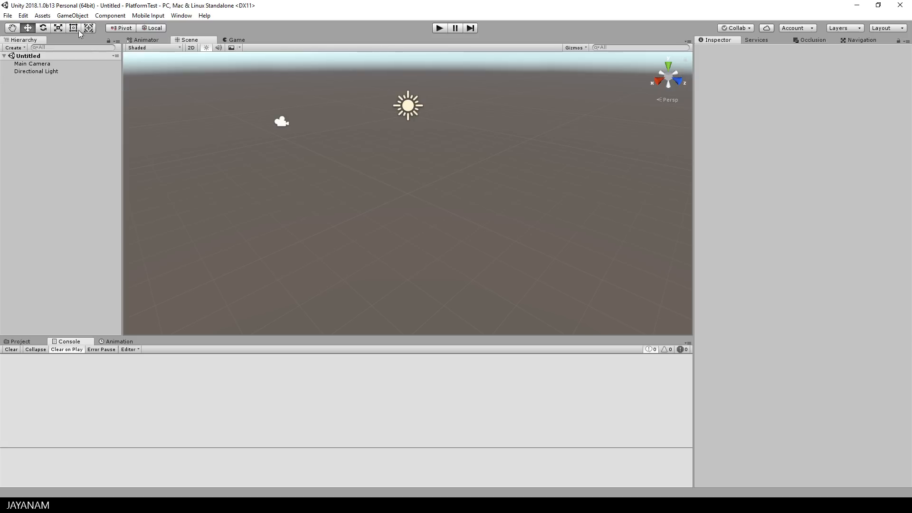
# Add a cube to the scene and move it along the X axis to about 3.95.
pyautogui.click(72, 15)
pyautogui.moveTo(57, 47)
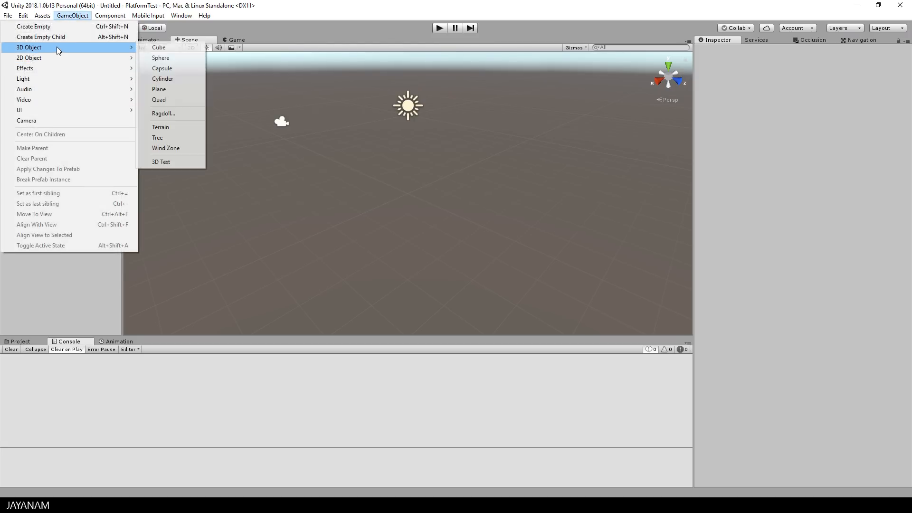
pyautogui.click(146, 46)
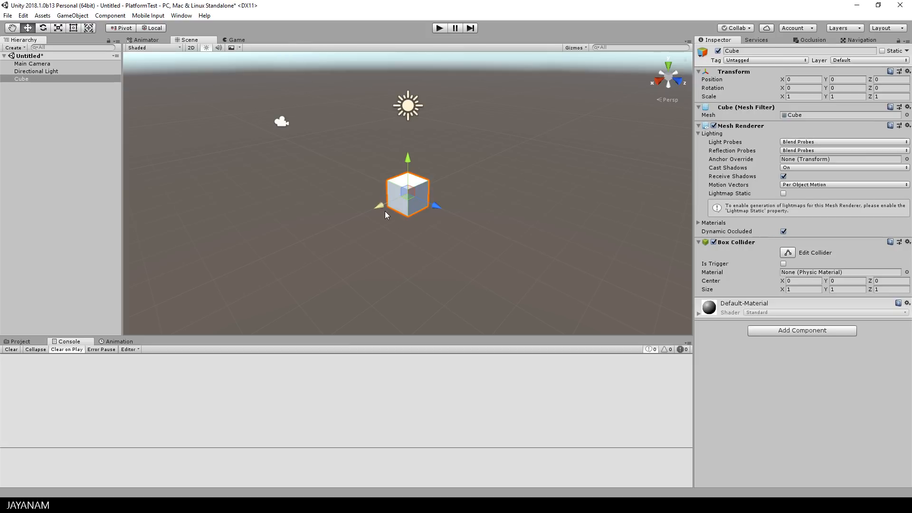
pyautogui.moveTo(378, 206); pyautogui.dragTo(304, 236)
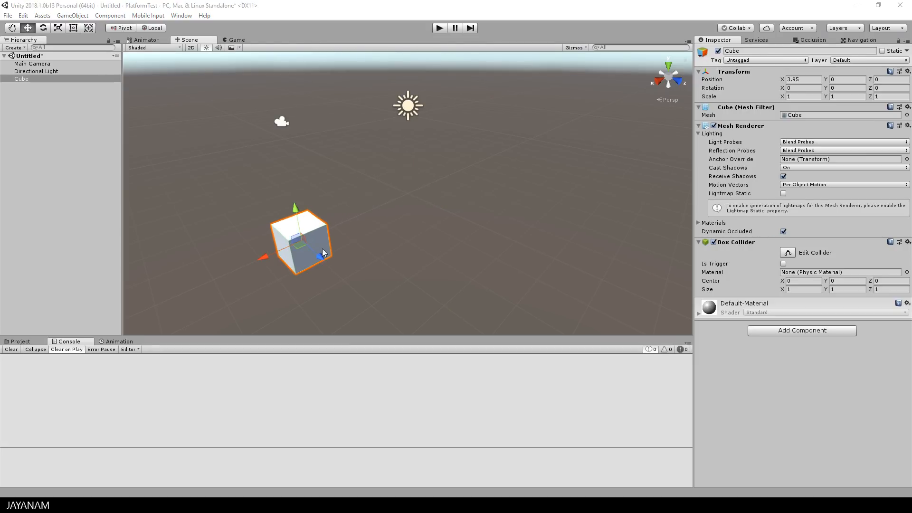
# Scale the cube into a flat platform of about 1.61 by 0.21 by 1.61.
pyautogui.click(310, 229)
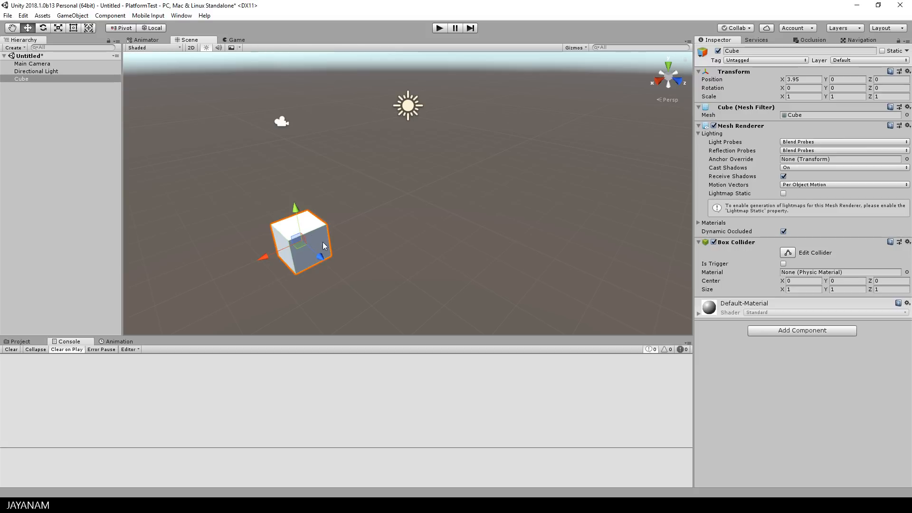
pyautogui.click(58, 28)
pyautogui.moveTo(295, 209); pyautogui.dragTo(305, 235)
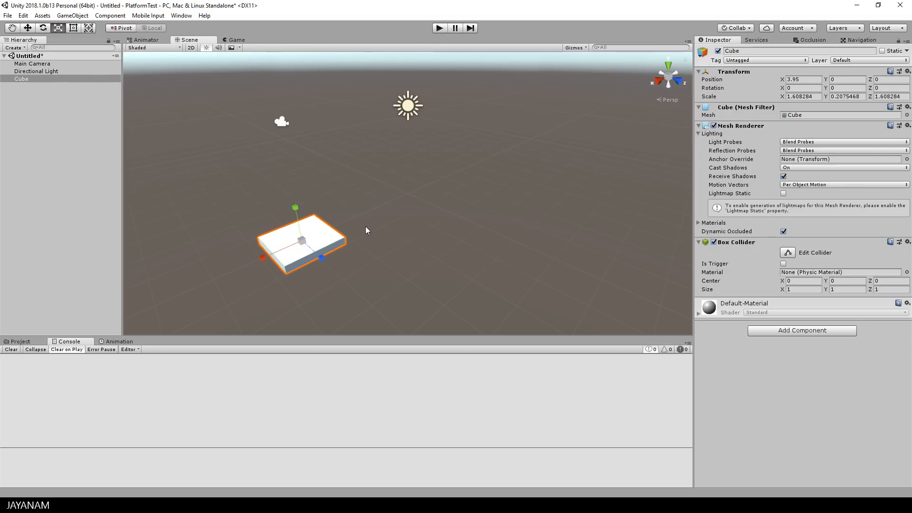
# Duplicate the flat platform and move the copy along the X axis to about -0.62.
pyautogui.hotkey('ctrl', 'd')
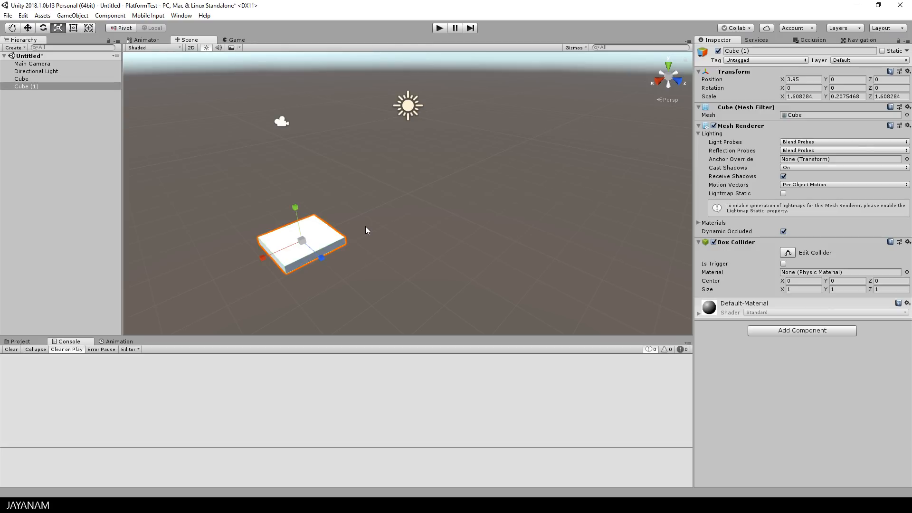
pyautogui.click(27, 28)
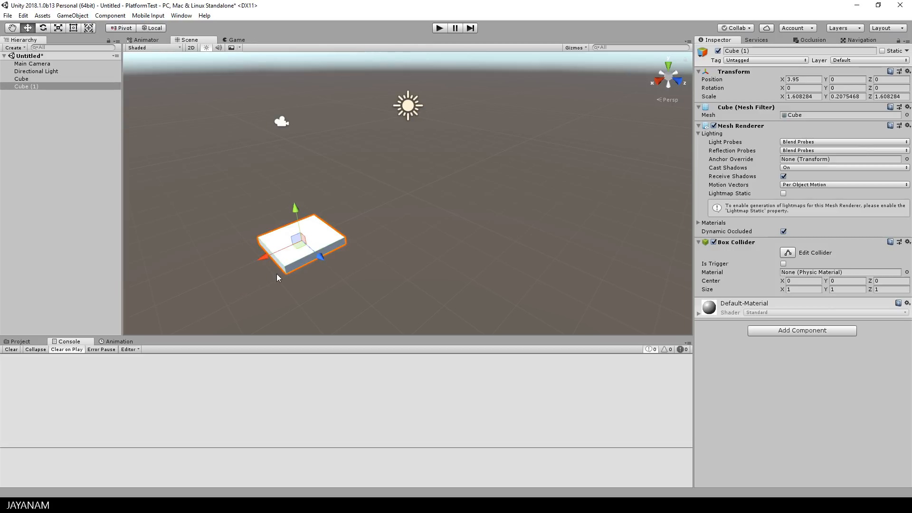
pyautogui.moveTo(285, 258); pyautogui.dragTo(420, 202)
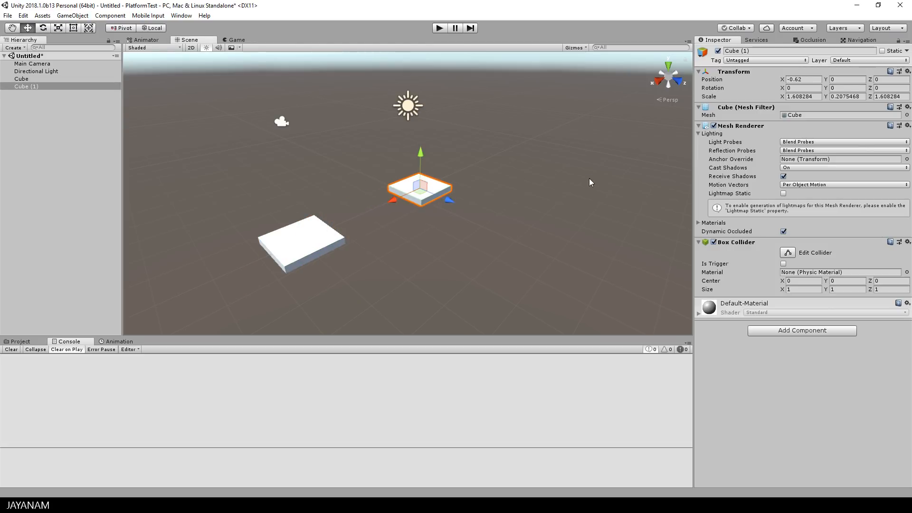
# Select both platforms and shift them together along X, bringing the original cube to about 2.27.
pyautogui.keyDown('alt'); pyautogui.moveTo(589, 178); pyautogui.dragTo(539, 217); pyautogui.keyUp('alt')
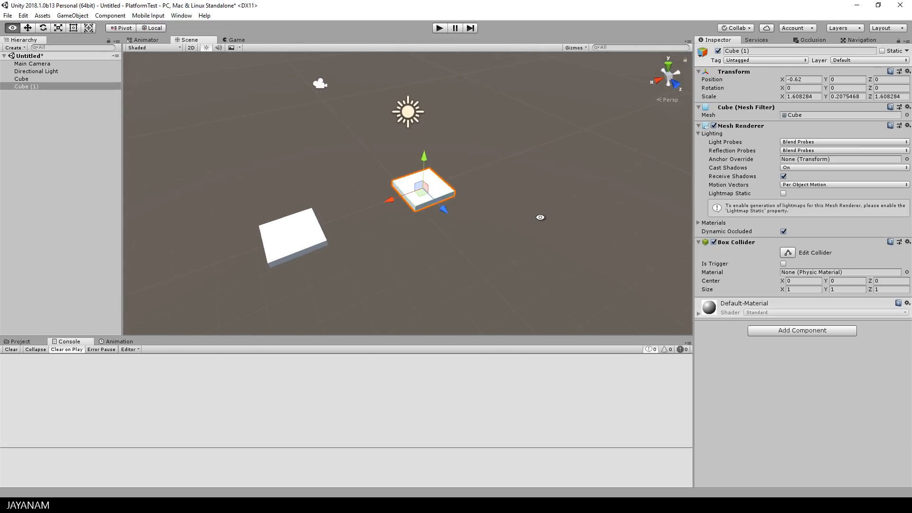
pyautogui.keyDown('shift'); pyautogui.click(274, 244); pyautogui.keyUp('shift')
pyautogui.moveTo(251, 247); pyautogui.dragTo(309, 233)
# Align the Main Camera with a closer, angled scene view that shows both platforms.
pyautogui.keyDown('alt'); pyautogui.moveTo(494, 223); pyautogui.dragTo(567, 185); pyautogui.keyUp('alt')
pyautogui.click(264, 104)
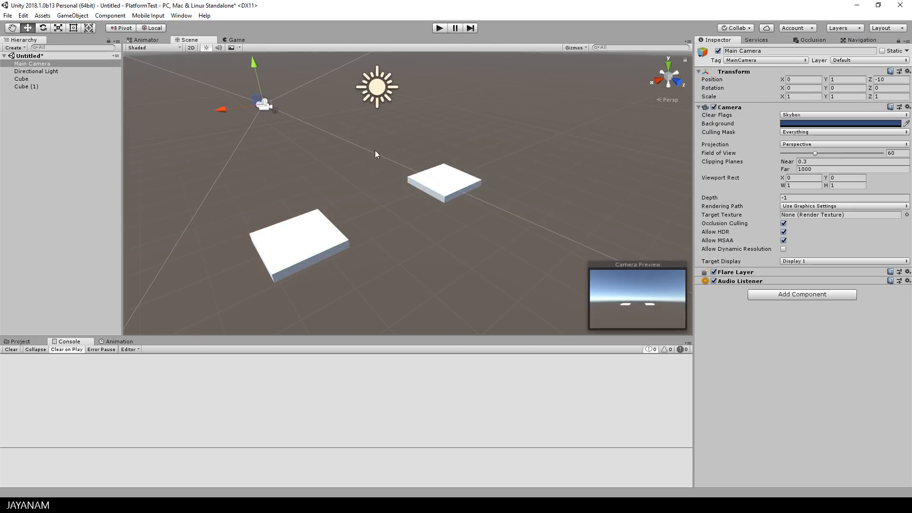
pyautogui.keyDown('alt'); pyautogui.moveTo(418, 161); pyautogui.dragTo(496, 134); pyautogui.keyUp('alt')
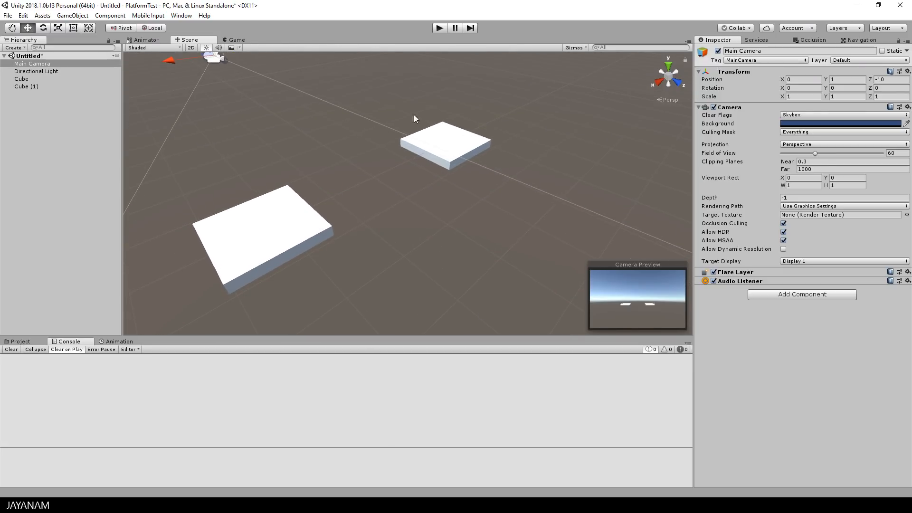
pyautogui.click(72, 17)
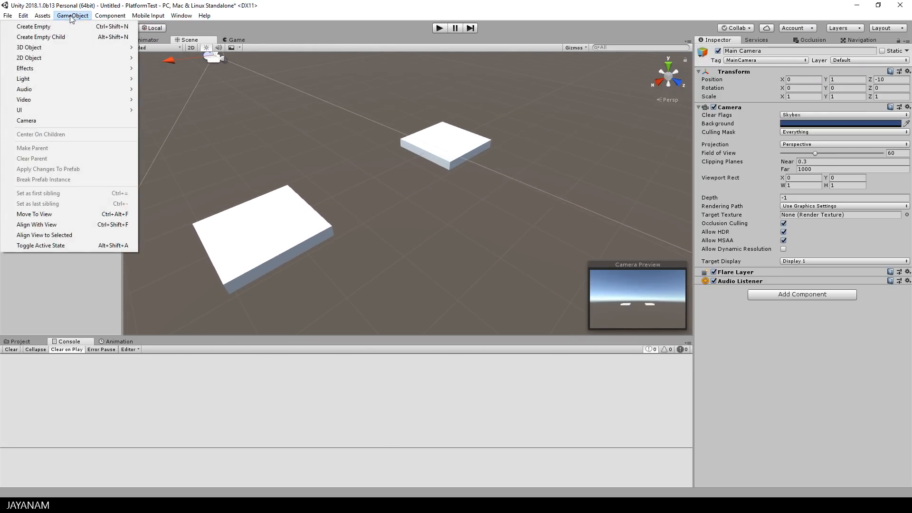
pyautogui.click(69, 224)
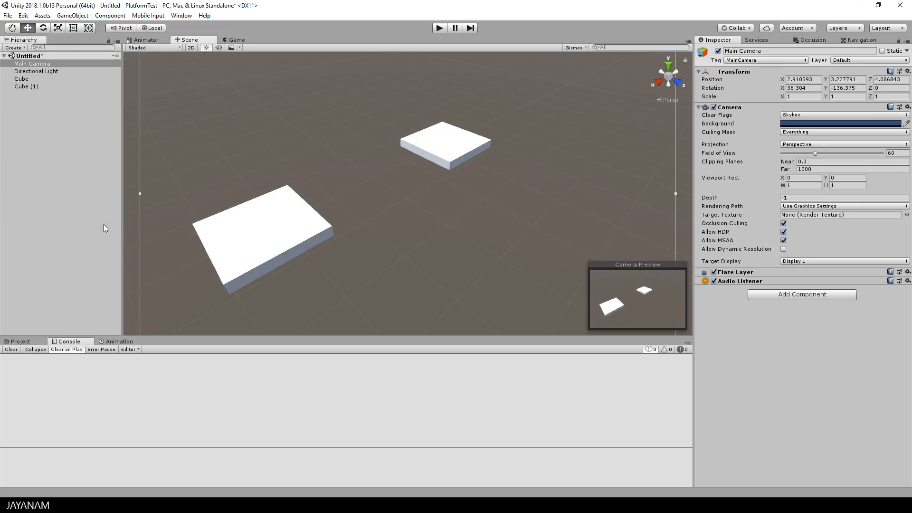
# Shift the Main Camera sideways to about X 3.08, Z 3.93 and set its field of view to 54.1.
pyautogui.scroll(-2, 244, 208)
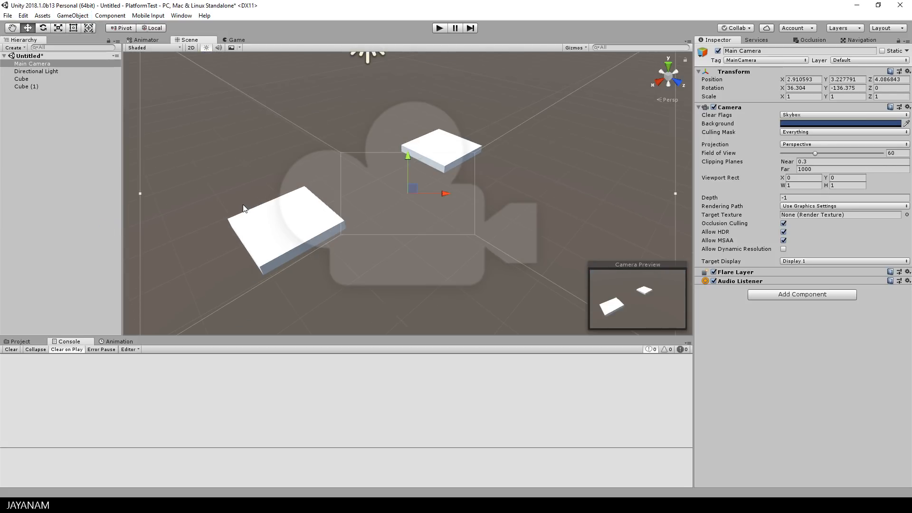
pyautogui.moveTo(445, 193); pyautogui.dragTo(219, 193)
pyautogui.moveTo(816, 154); pyautogui.dragTo(812, 155)
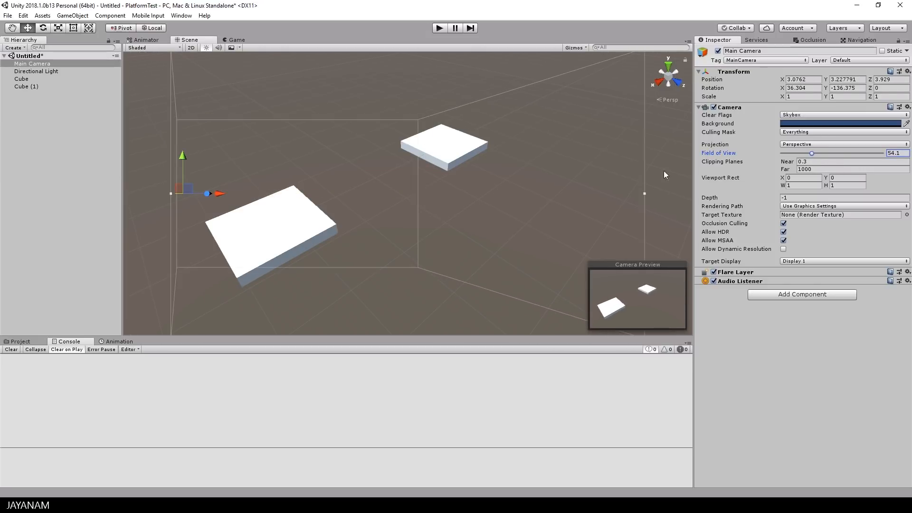
pyautogui.scroll(3, 266, 207)
pyautogui.moveTo(388, 194); pyautogui.dragTo(266, 209)
# Duplicate the original platform and move the copy between the two platforms, to about X 0.41.
pyautogui.keyDown('alt'); pyautogui.moveTo(559, 194); pyautogui.dragTo(229, 218); pyautogui.keyUp('alt')
pyautogui.click(232, 218)
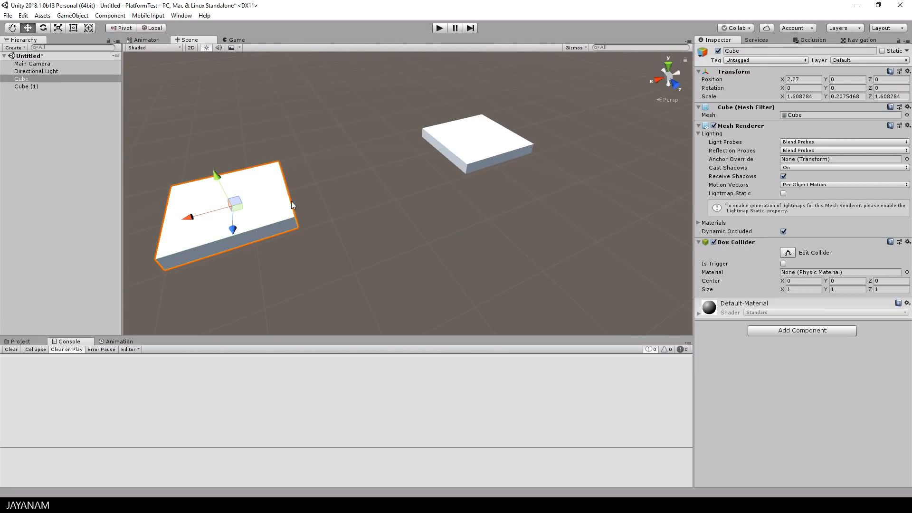
pyautogui.scroll(-1, 294, 202)
pyautogui.hotkey('ctrl', 'd')
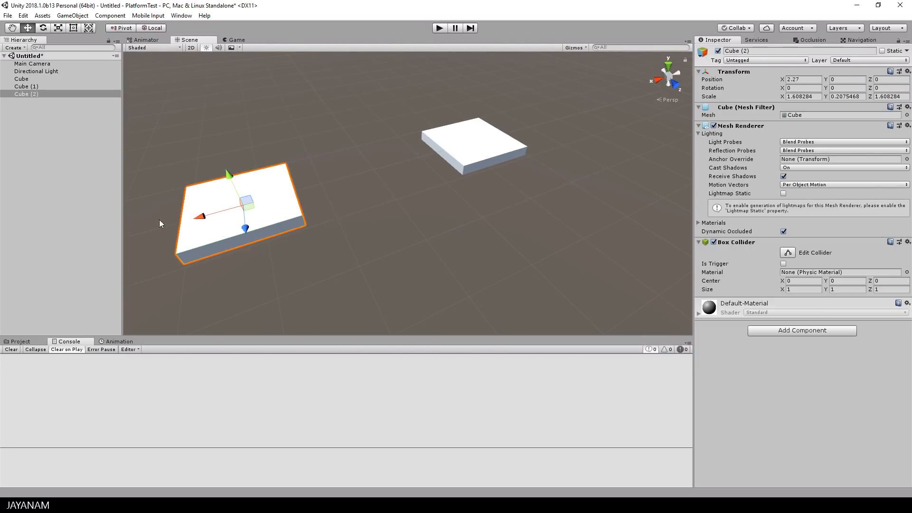
pyautogui.moveTo(195, 216); pyautogui.dragTo(319, 203)
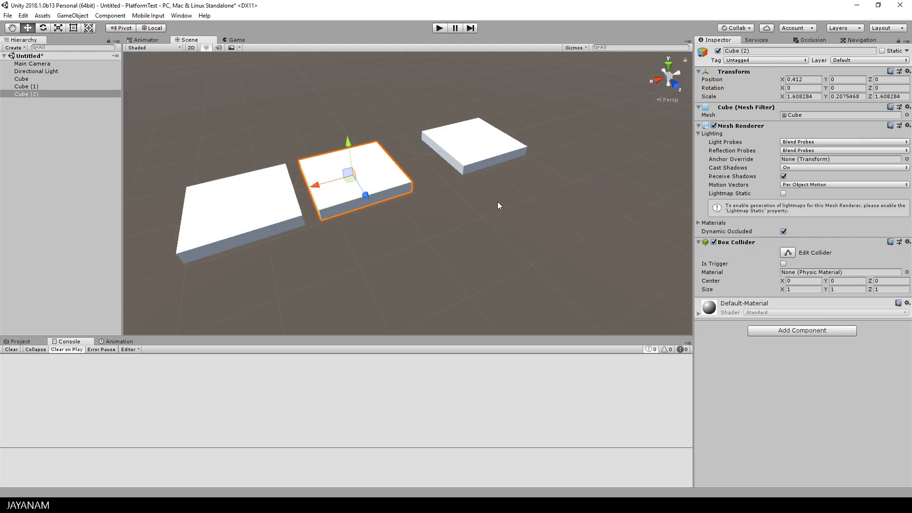
# Shrink the middle platform with the Rect tool to a scale of about 1.08 in X and 1.17 in Z.
pyautogui.click(72, 28)
pyautogui.moveTo(313, 191); pyautogui.dragTo(325, 187)
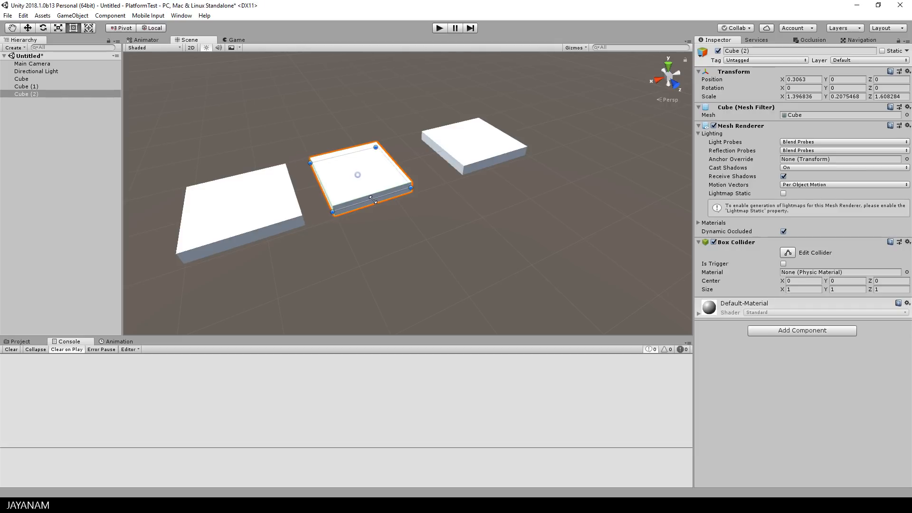
pyautogui.moveTo(373, 199); pyautogui.dragTo(368, 193)
pyautogui.keyDown('alt'); pyautogui.moveTo(341, 151); pyautogui.dragTo(519, 161); pyautogui.keyUp('alt')
pyautogui.moveTo(326, 224); pyautogui.dragTo(350, 211)
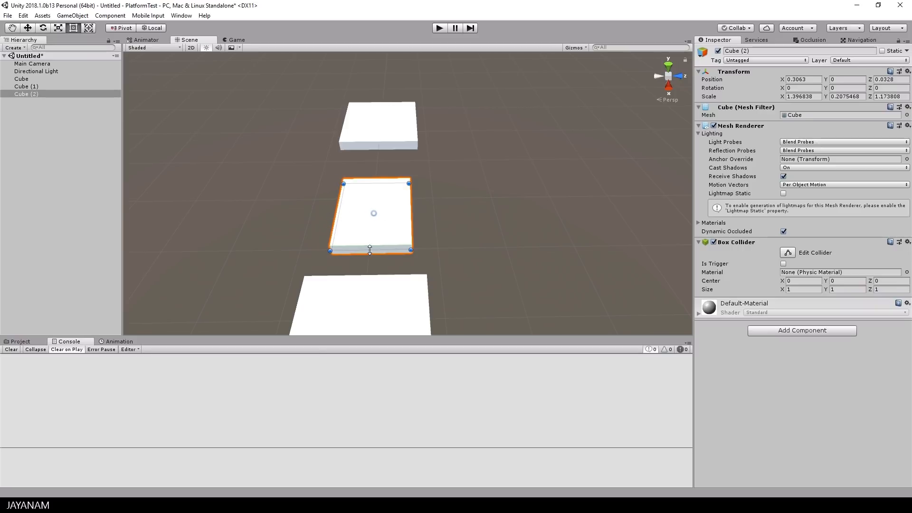
pyautogui.keyDown('alt'); pyautogui.moveTo(369, 249); pyautogui.dragTo(349, 258); pyautogui.keyUp('alt')
pyautogui.moveTo(332, 224); pyautogui.dragTo(346, 213)
pyautogui.moveTo(384, 170); pyautogui.dragTo(378, 174)
pyautogui.keyDown('alt'); pyautogui.moveTo(482, 207); pyautogui.dragTo(468, 185); pyautogui.keyUp('alt')
pyautogui.moveTo(343, 204); pyautogui.dragTo(336, 208)
pyautogui.keyDown('alt'); pyautogui.moveTo(444, 219); pyautogui.dragTo(404, 184); pyautogui.keyUp('alt')
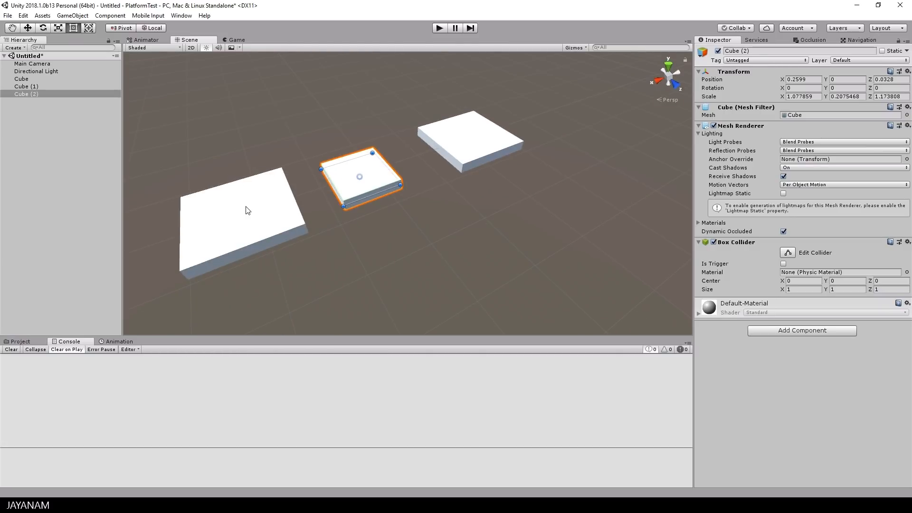
# Place the ThirdPersonController prefab from the ThirdPersonCharacter Prefabs folder on top of the original large platform.
pyautogui.click(20, 341)
pyautogui.click(10, 410)
pyautogui.click(17, 418)
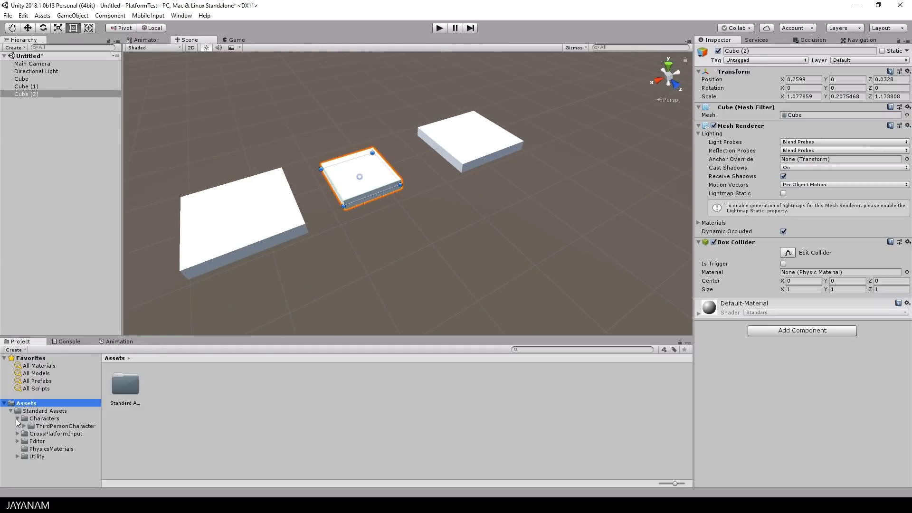
pyautogui.click(50, 426)
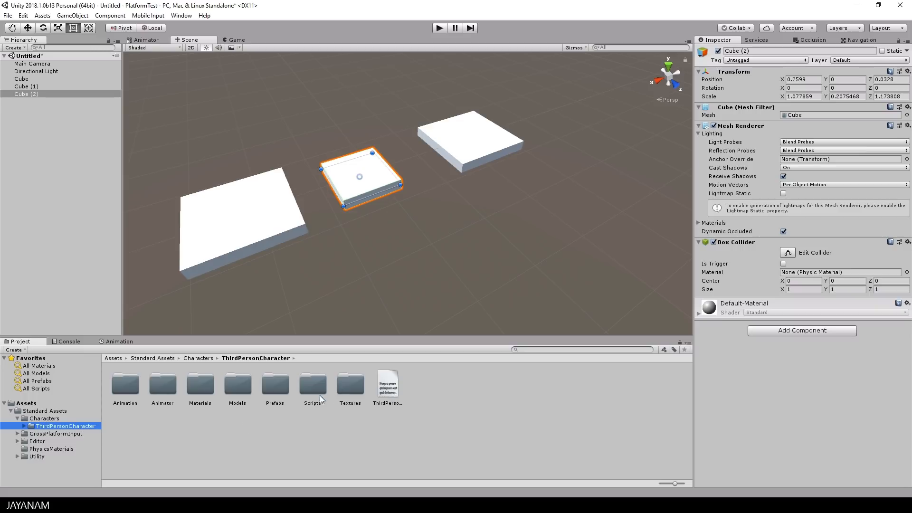
pyautogui.doubleClick(238, 386)
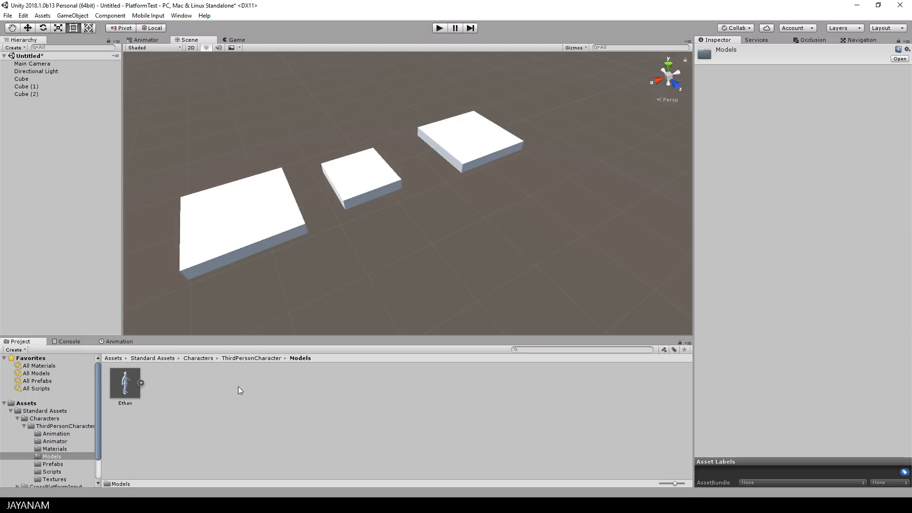
pyautogui.click(51, 463)
pyautogui.moveTo(159, 387); pyautogui.dragTo(276, 231)
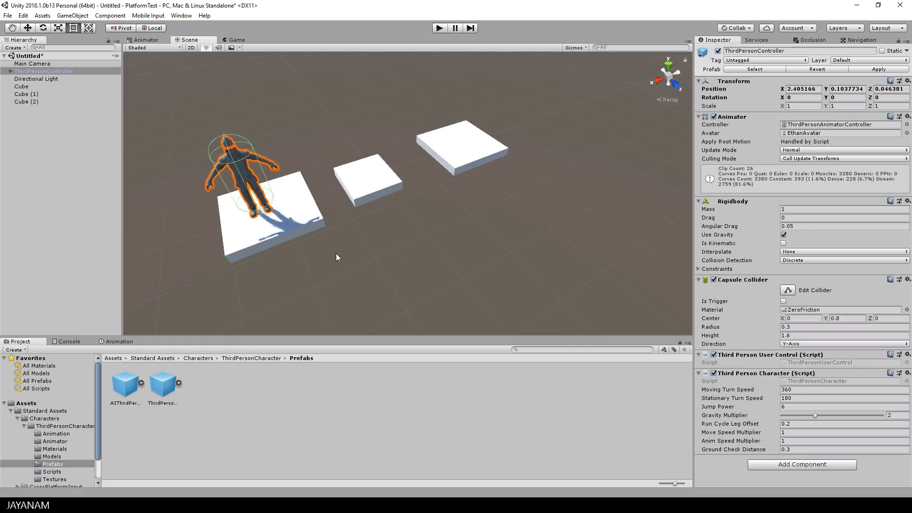
# Rename the small middle cube as "platform".
pyautogui.keyDown('alt'); pyautogui.moveTo(335, 256); pyautogui.dragTo(401, 193); pyautogui.keyUp('alt')
pyautogui.click(368, 184)
pyautogui.keyDown('alt'); pyautogui.moveTo(535, 186); pyautogui.dragTo(498, 188); pyautogui.keyUp('alt')
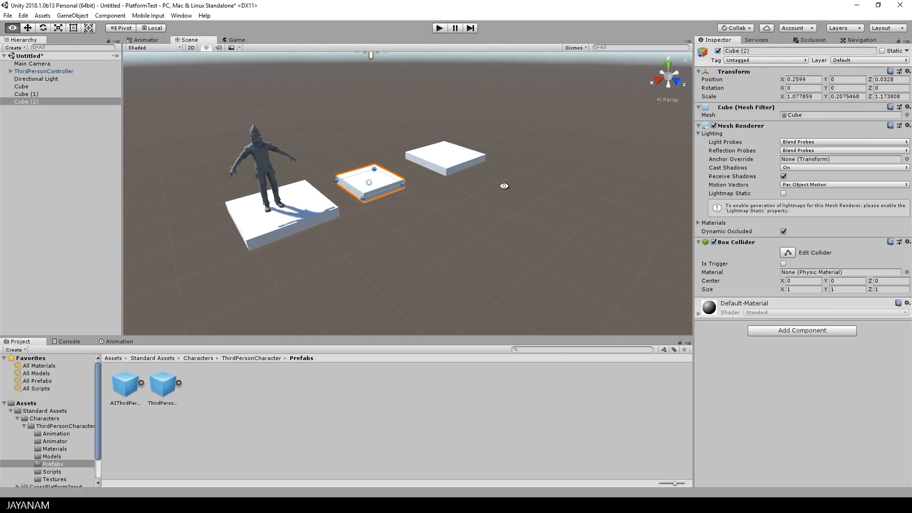
pyautogui.click(30, 100)
pyautogui.write('platf')
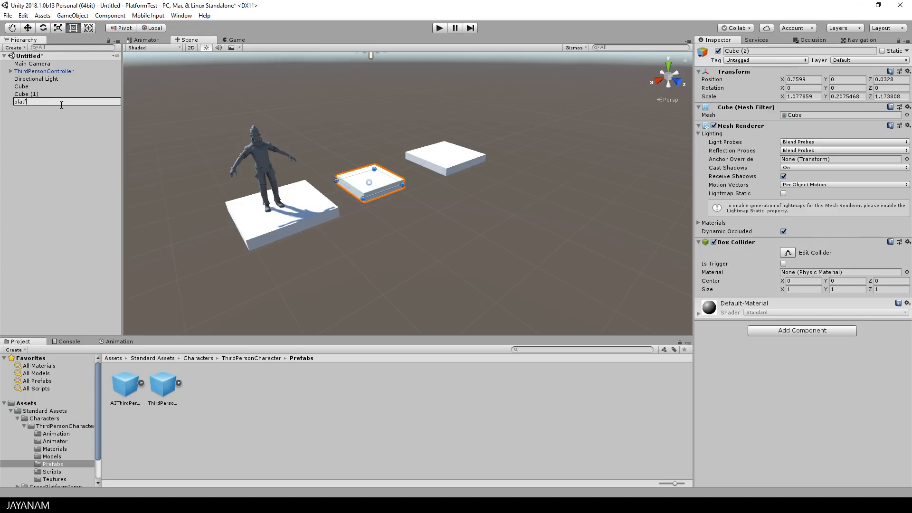
pyautogui.write('orm')
pyautogui.press('Return')
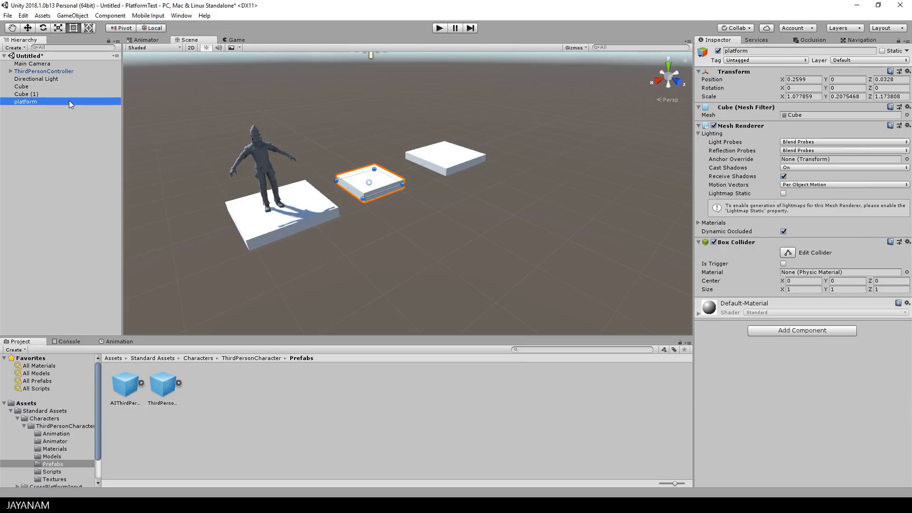
# Copy the platform's Box Collider and paste it as a new, second component on the same object.
pyautogui.click(739, 243)
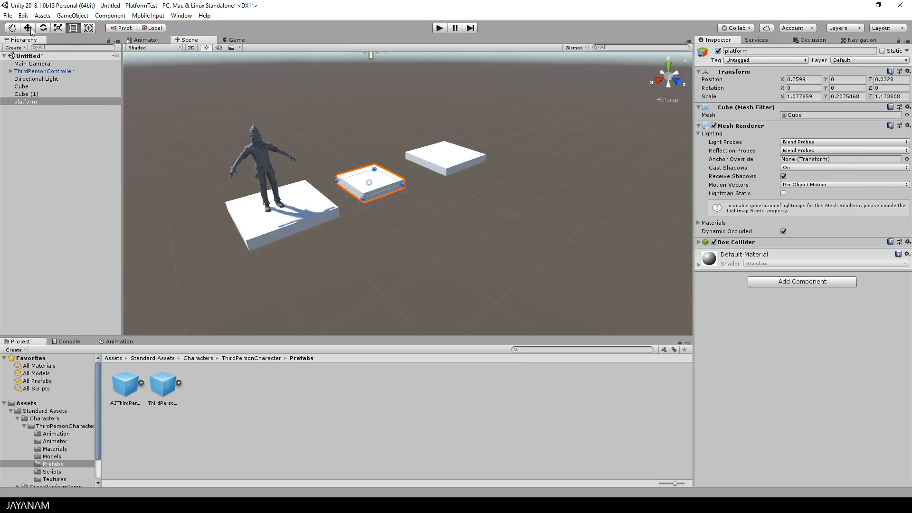
pyautogui.click(28, 28)
pyautogui.rightClick(750, 245)
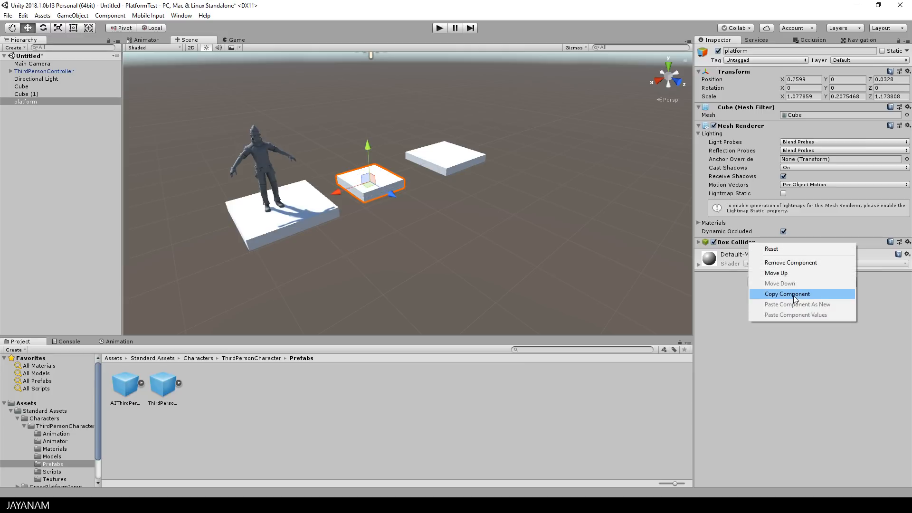
pyautogui.click(794, 297)
pyautogui.rightClick(736, 242)
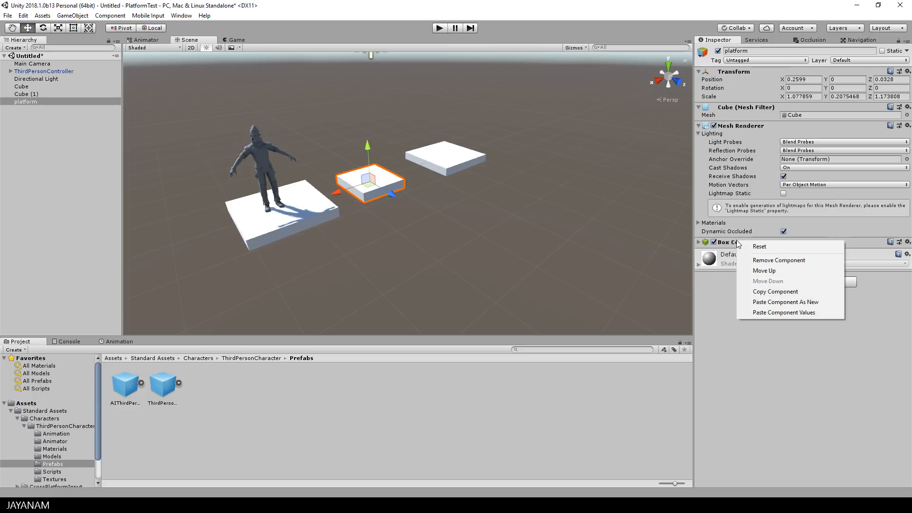
pyautogui.click(785, 302)
# Make the first Box Collider a trigger and reshape it above the platform, to about center Y 1.01 and size Y 0.73.
pyautogui.click(699, 242)
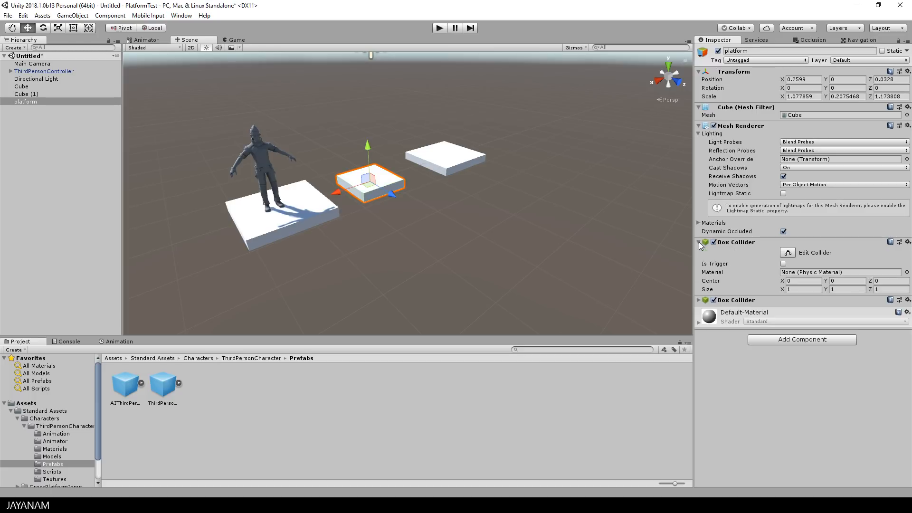
pyautogui.click(783, 263)
pyautogui.click(787, 252)
pyautogui.moveTo(371, 178); pyautogui.dragTo(371, 177)
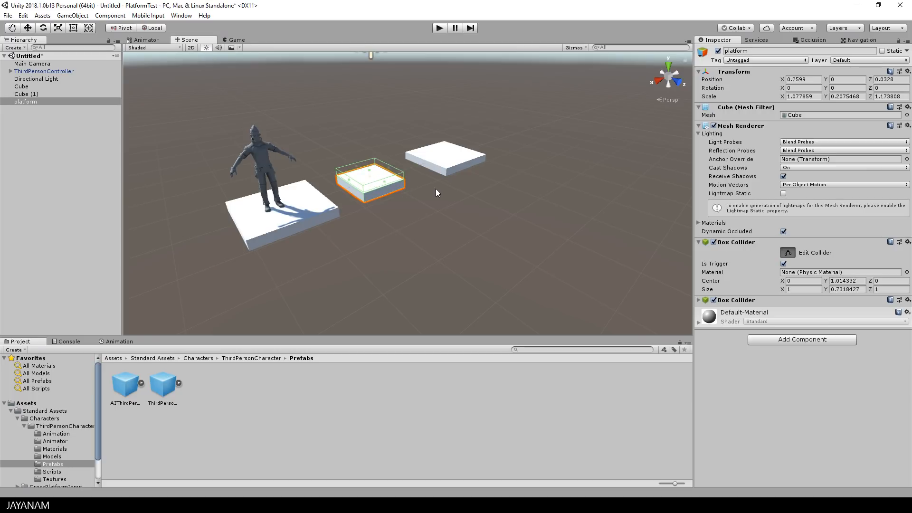
# Narrow the trigger collider to about 0.95 in X, with its center at about X 0.012.
pyautogui.keyDown('alt'); pyautogui.moveTo(436, 190); pyautogui.dragTo(439, 219); pyautogui.keyUp('alt')
pyautogui.scroll(3, 438, 218)
pyautogui.moveTo(344, 185); pyautogui.dragTo(387, 171)
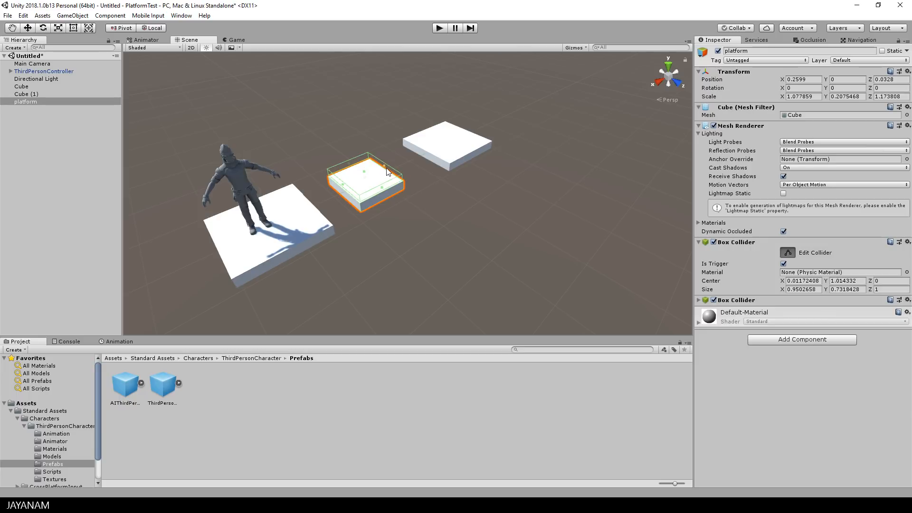
pyautogui.keyDown('alt'); pyautogui.moveTo(409, 212); pyautogui.dragTo(416, 186); pyautogui.keyUp('alt')
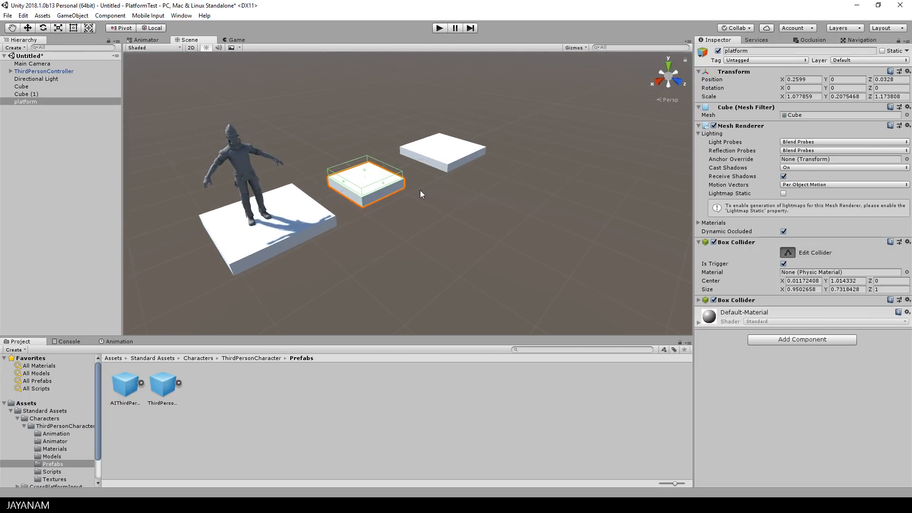
pyautogui.keyDown('alt'); pyautogui.moveTo(488, 209); pyautogui.dragTo(469, 199); pyautogui.keyUp('alt')
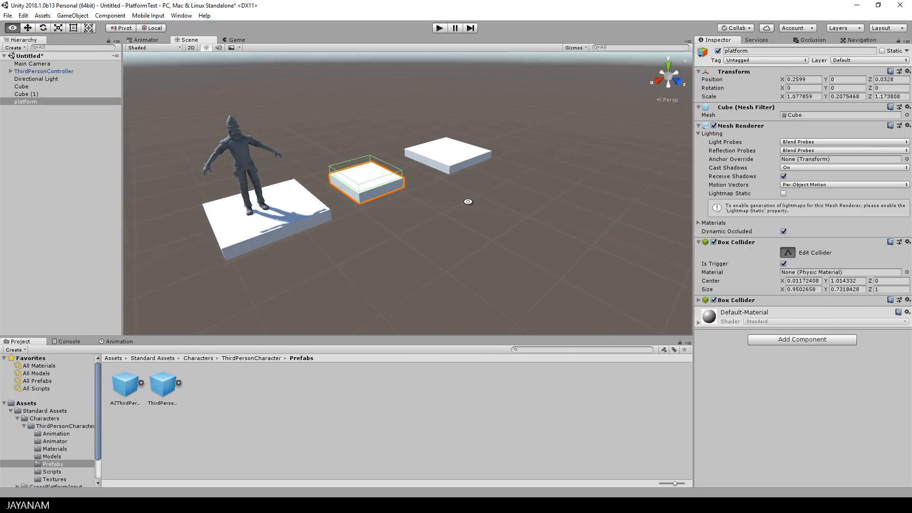
# Start a new animation clip for the platform and create a folder named Animation inside Assets for it.
pyautogui.click(15, 102)
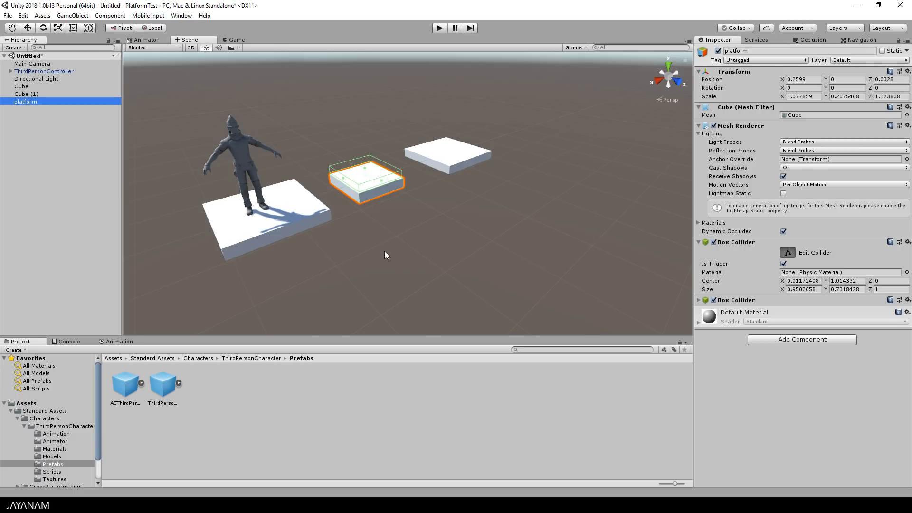
pyautogui.click(119, 341)
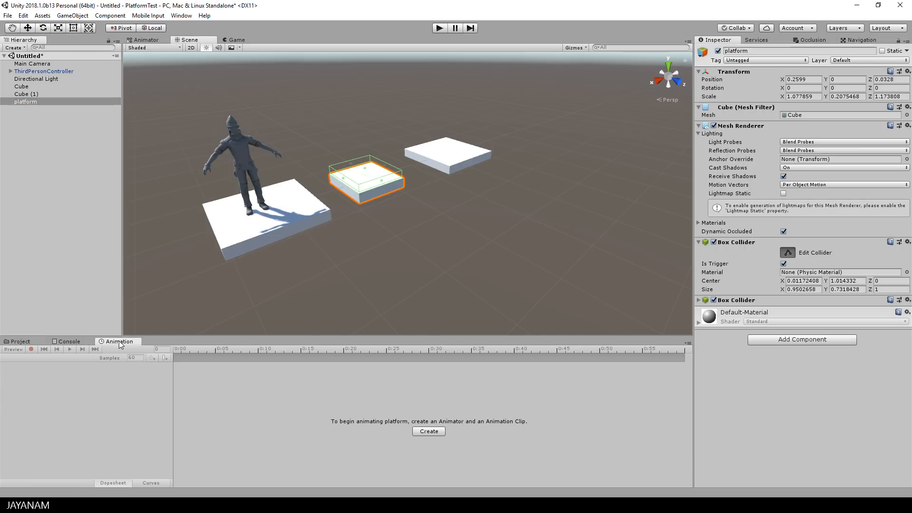
pyautogui.click(429, 431)
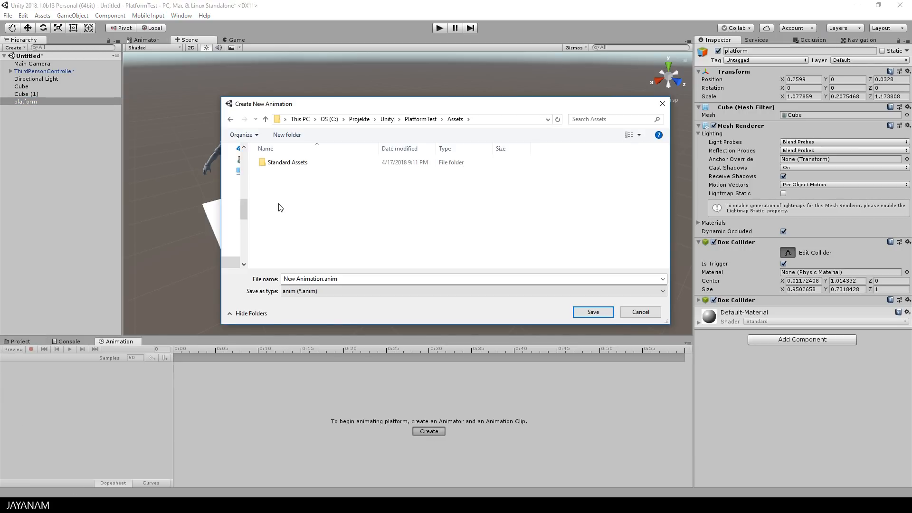
pyautogui.rightClick(279, 204)
pyautogui.moveTo(214, 344)
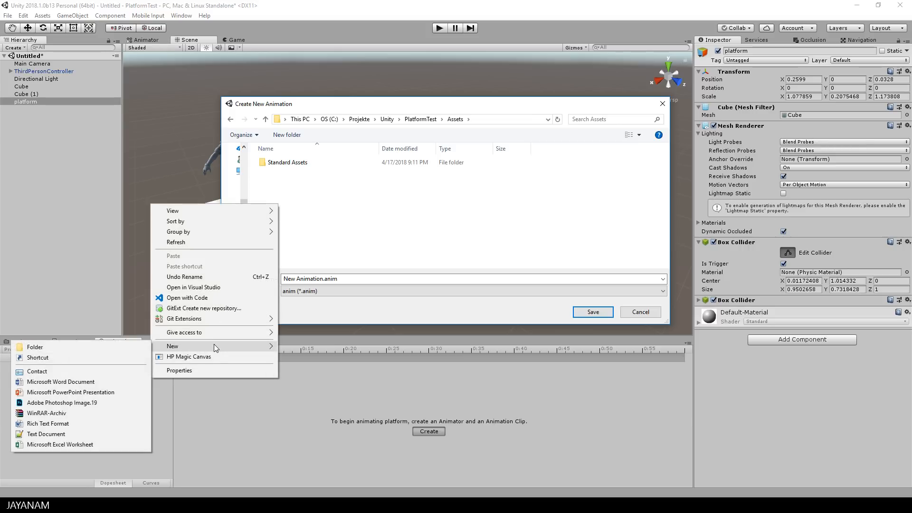
pyautogui.click(128, 351)
pyautogui.write('Animation')
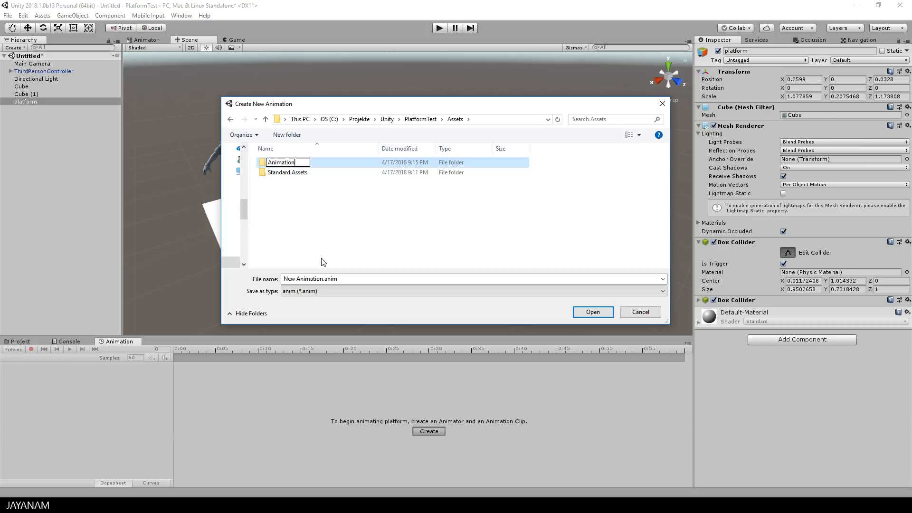
pyautogui.press('Return')
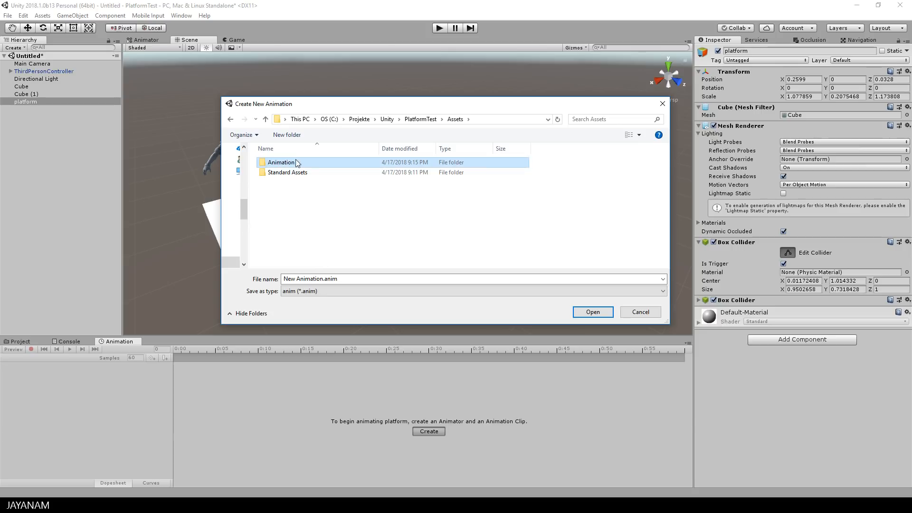
# Save the clip in the Animation folder as Move_Platform.anim.
pyautogui.doubleClick(283, 162)
pyautogui.click(321, 278)
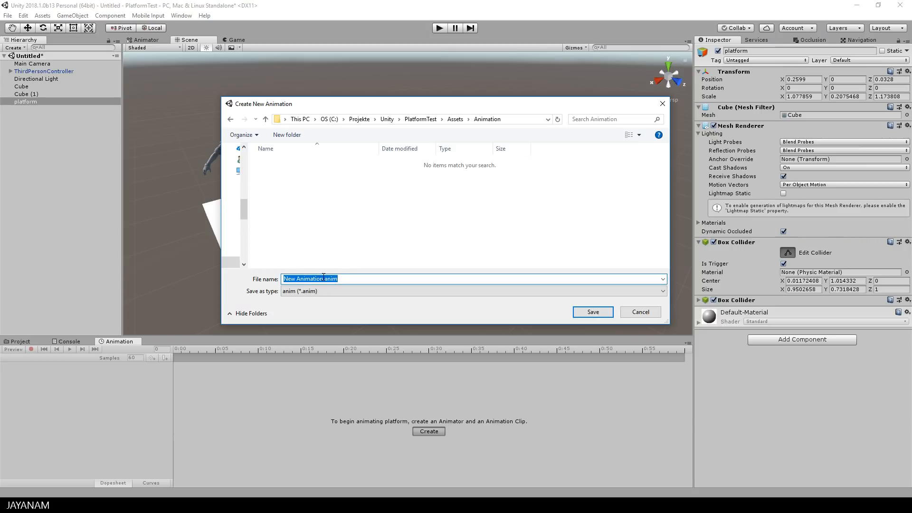
pyautogui.moveTo(324, 278); pyautogui.dragTo(223, 269)
pyautogui.write('M')
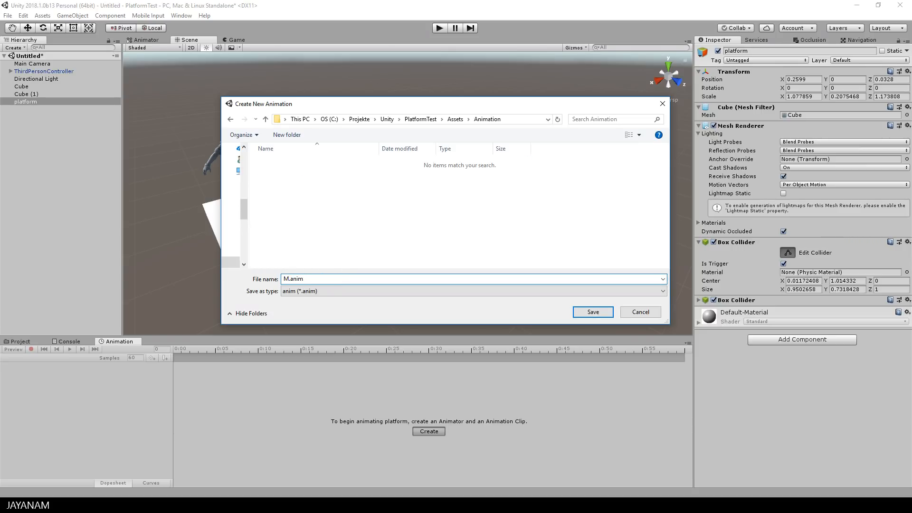
pyautogui.write('ove_Platform')
pyautogui.press('Return')
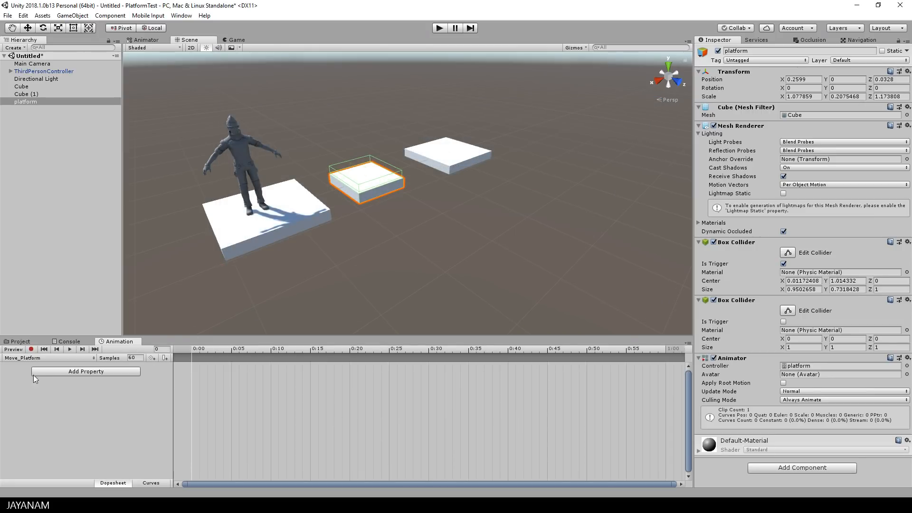
# Start recording and key the platform's position at 0:00 against the character's platform, at X 0.919.
pyautogui.click(31, 350)
pyautogui.keyDown('alt'); pyautogui.moveTo(451, 240); pyautogui.dragTo(434, 242); pyautogui.keyUp('alt')
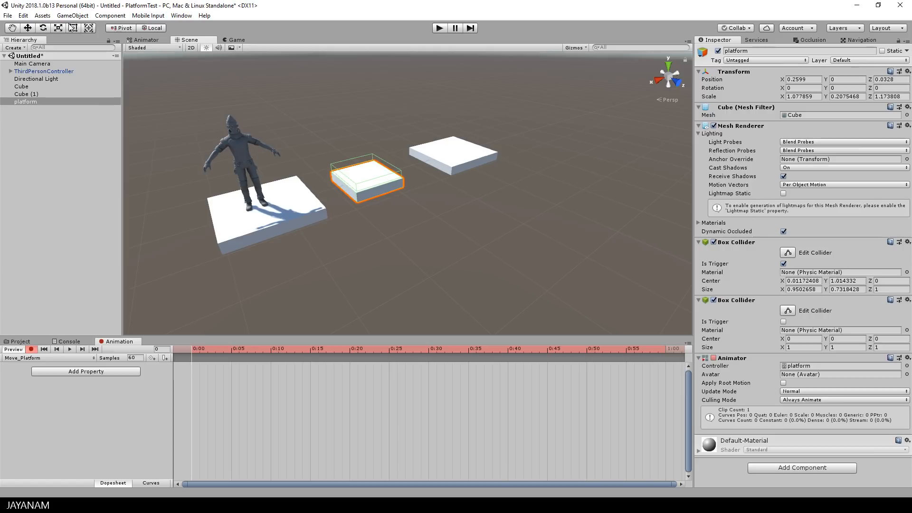
pyautogui.click(28, 28)
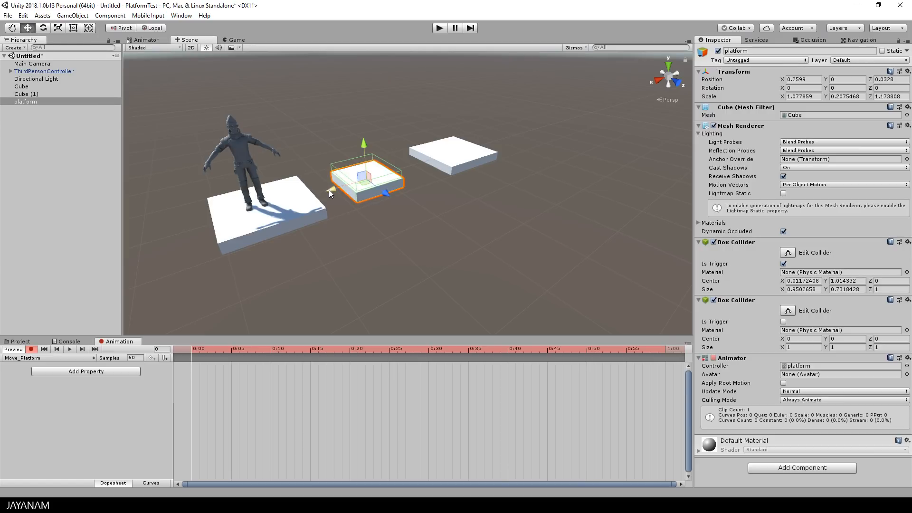
pyautogui.keyDown('alt'); pyautogui.moveTo(328, 189); pyautogui.dragTo(307, 209); pyautogui.keyUp('alt')
pyautogui.keyDown('alt'); pyautogui.moveTo(333, 187); pyautogui.dragTo(296, 138); pyautogui.keyUp('alt')
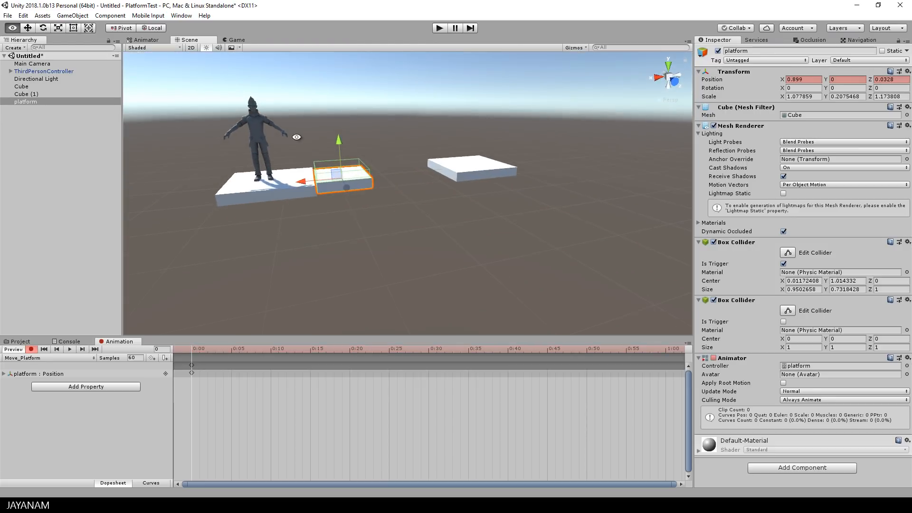
pyautogui.scroll(8, 312, 163)
pyautogui.moveTo(257, 176); pyautogui.dragTo(336, 208)
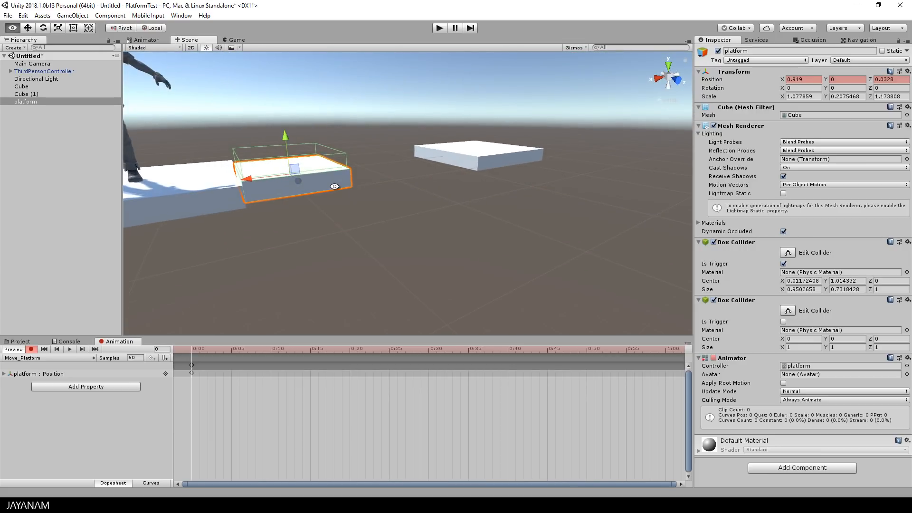
# Key the platform's position at 2:00 against the far platform, at X -0.964.
pyautogui.scroll(-1, 366, 400)
pyautogui.scroll(-4, 366, 400)
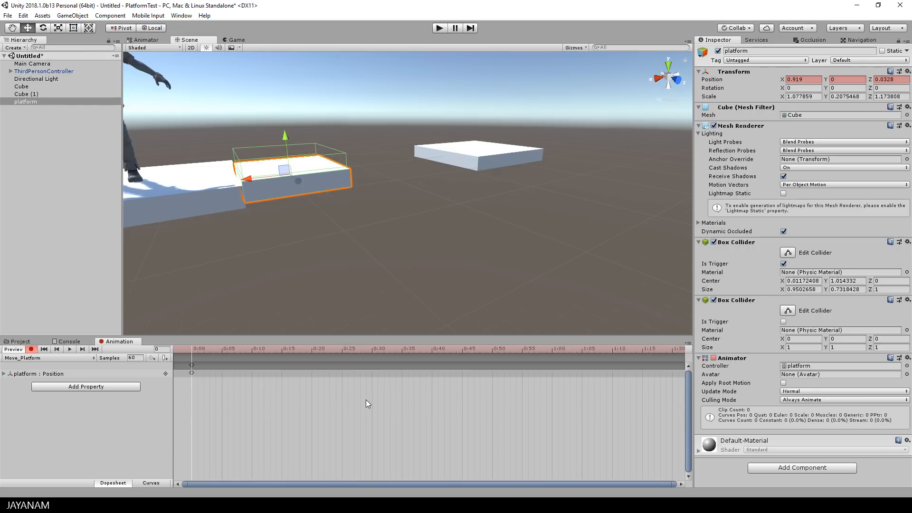
pyautogui.moveTo(232, 350); pyautogui.dragTo(596, 375)
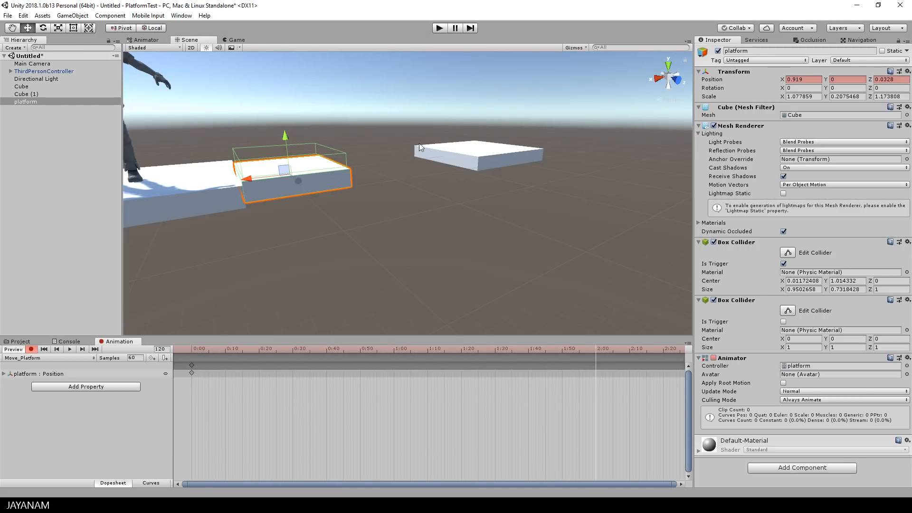
pyautogui.keyDown('alt'); pyautogui.moveTo(419, 144); pyautogui.dragTo(405, 176); pyautogui.keyUp('alt')
pyautogui.keyDown('alt'); pyautogui.moveTo(490, 190); pyautogui.dragTo(511, 244); pyautogui.keyUp('alt')
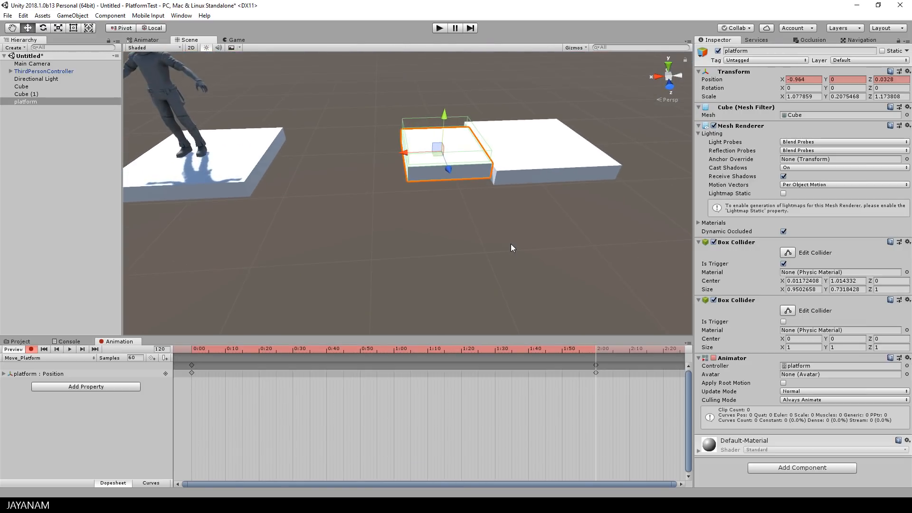
# Copy the first position keyframe to 4:30, and end the recording with the playhead back at 0:00.
pyautogui.scroll(-5, 435, 418)
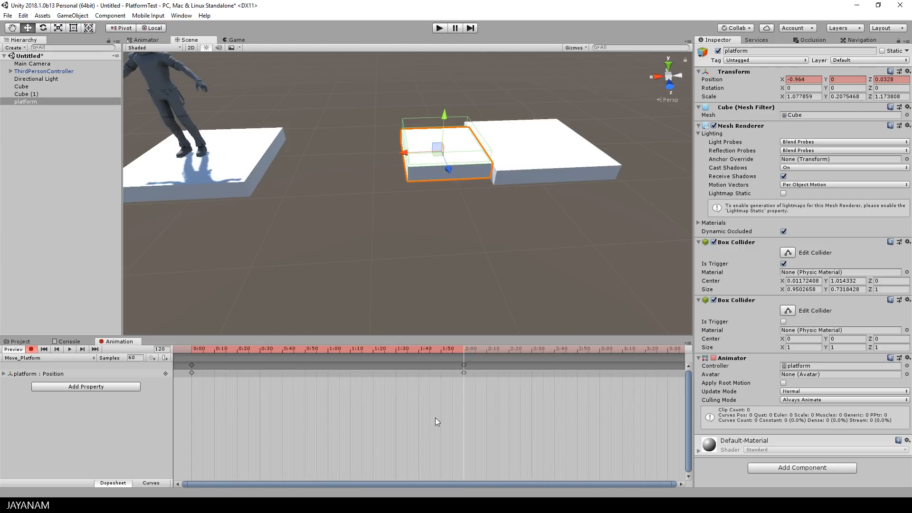
pyautogui.scroll(-5, 435, 417)
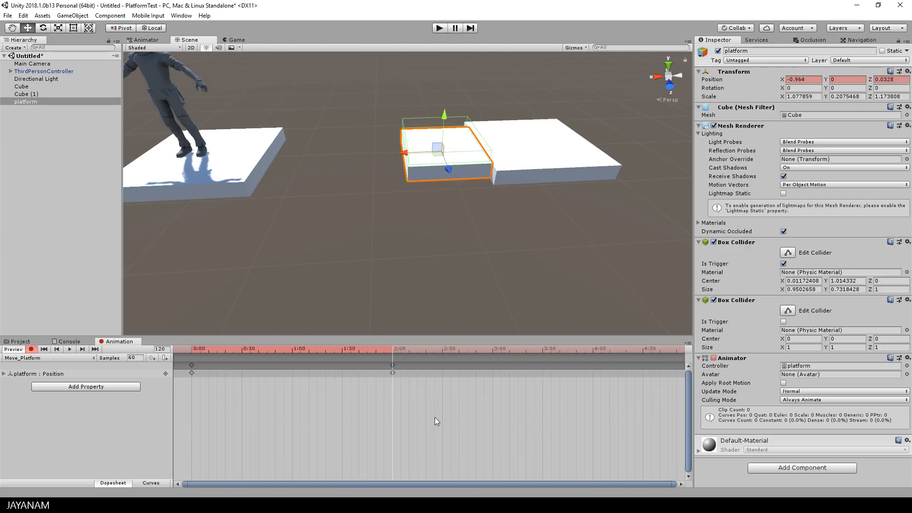
pyautogui.click(192, 372)
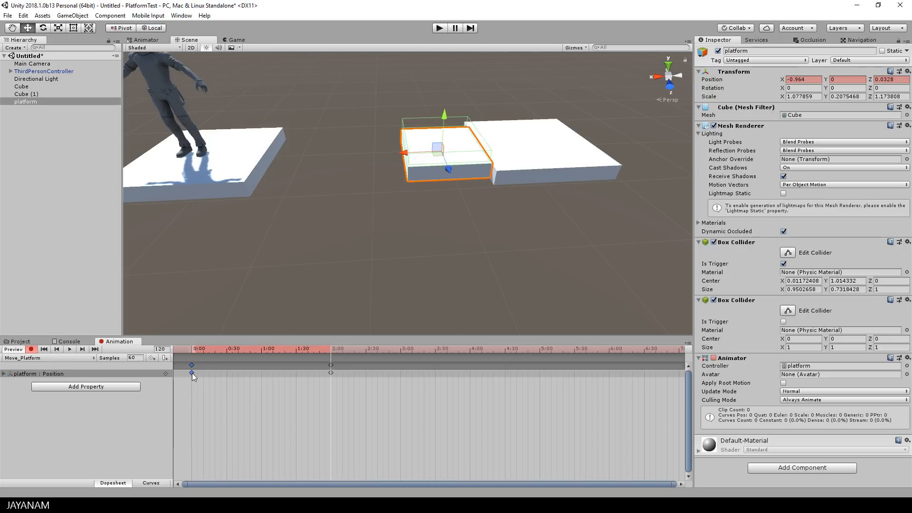
pyautogui.click(505, 349)
pyautogui.hotkey('ctrl', 'v')
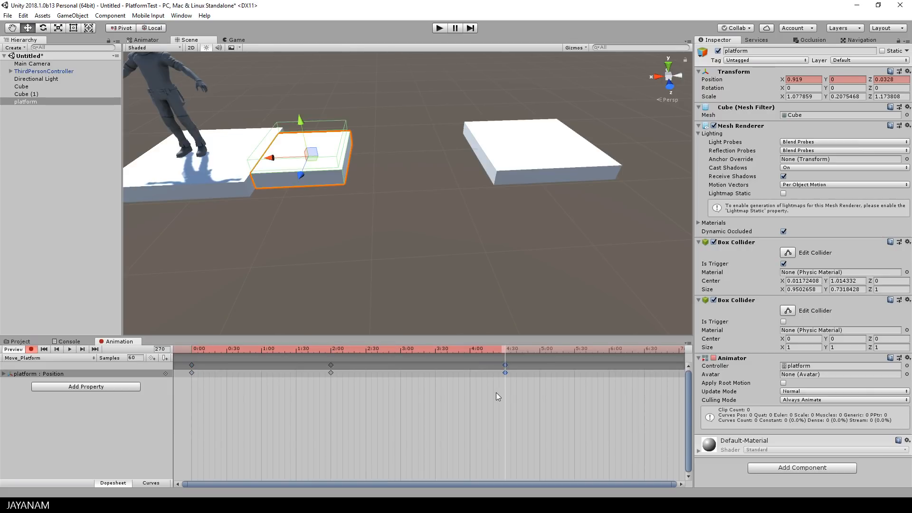
pyautogui.moveTo(491, 349); pyautogui.dragTo(177, 354)
pyautogui.click(30, 349)
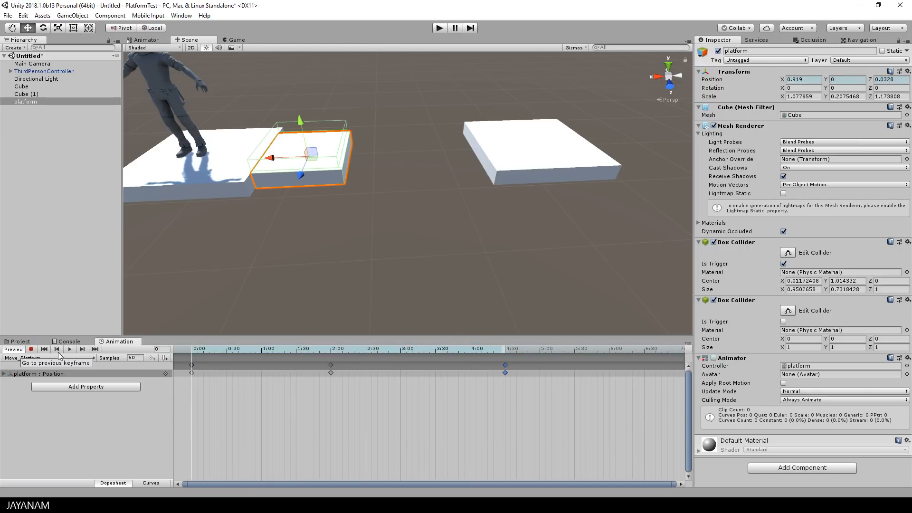
# Preview the Move_Platform animation and return the playhead to 0:00.
pyautogui.click(70, 349)
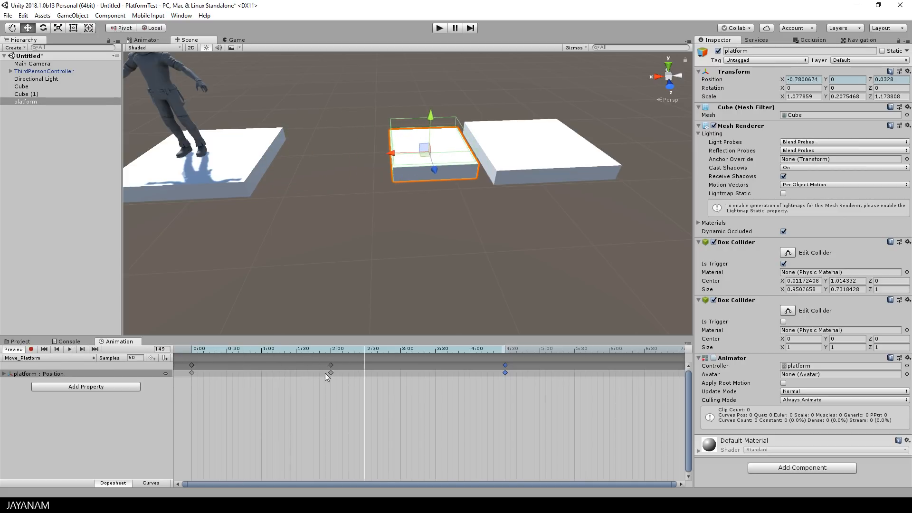
pyautogui.moveTo(365, 349); pyautogui.dragTo(190, 350)
pyautogui.keyDown('alt'); pyautogui.moveTo(274, 249); pyautogui.dragTo(376, 230); pyautogui.keyUp('alt')
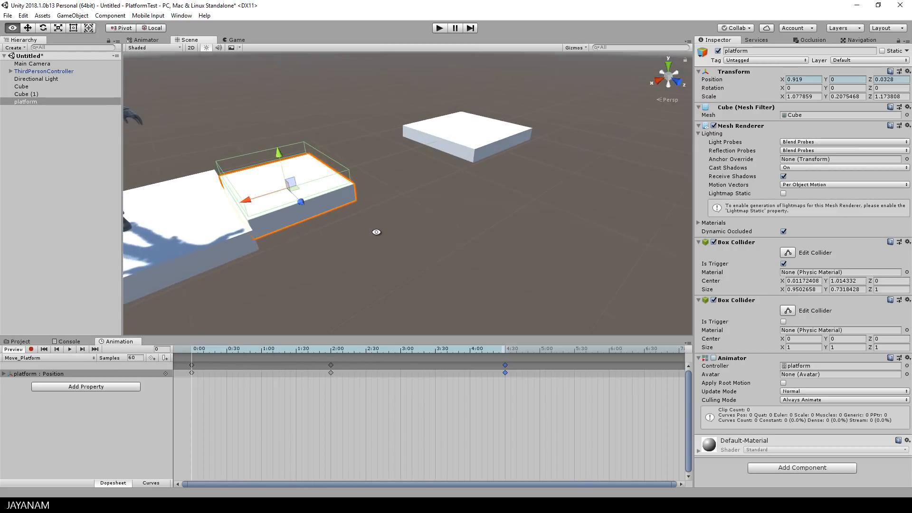
pyautogui.scroll(-5, 366, 244)
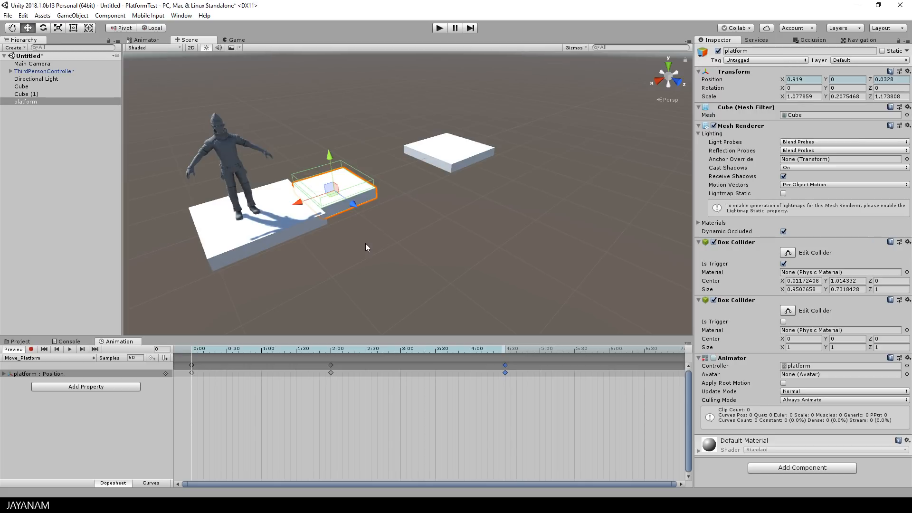
# Play-test the scene by walking the character onto the moving platform and jumping, and end play mode.
pyautogui.click(17, 342)
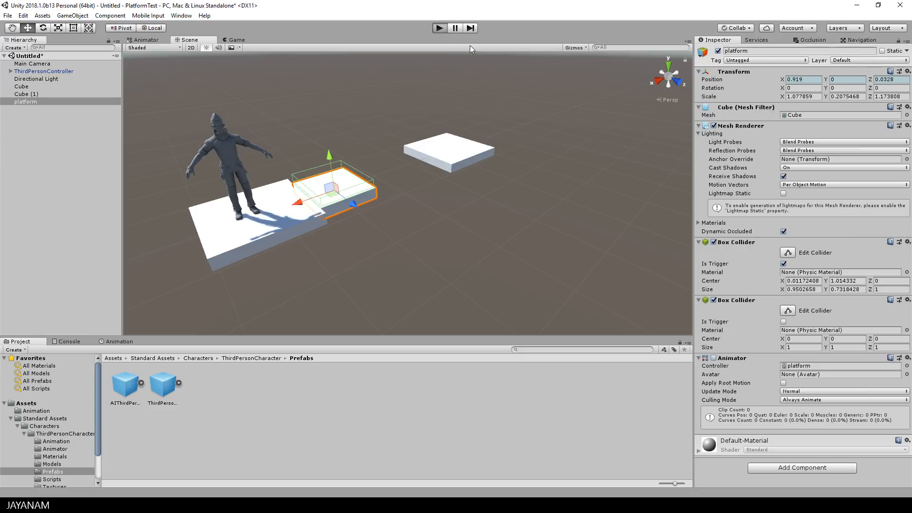
pyautogui.hotkey('ctrl', 'p')
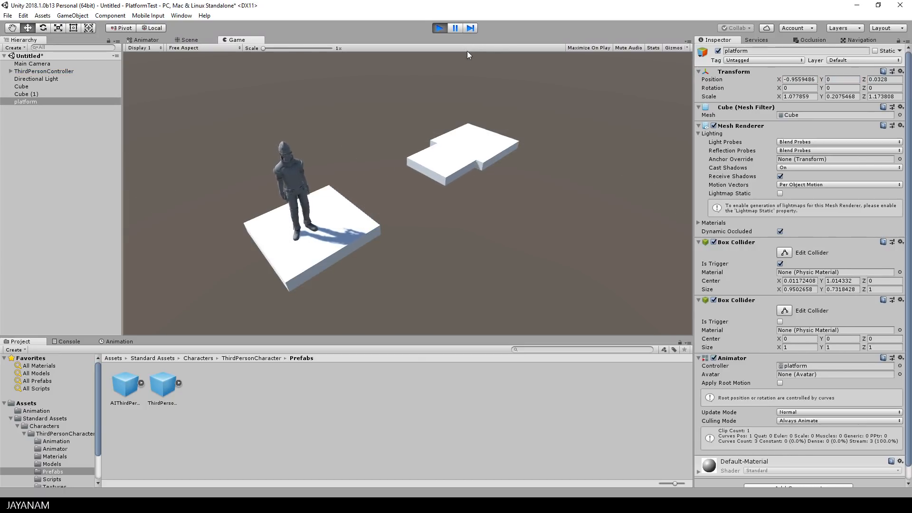
pyautogui.press('d')
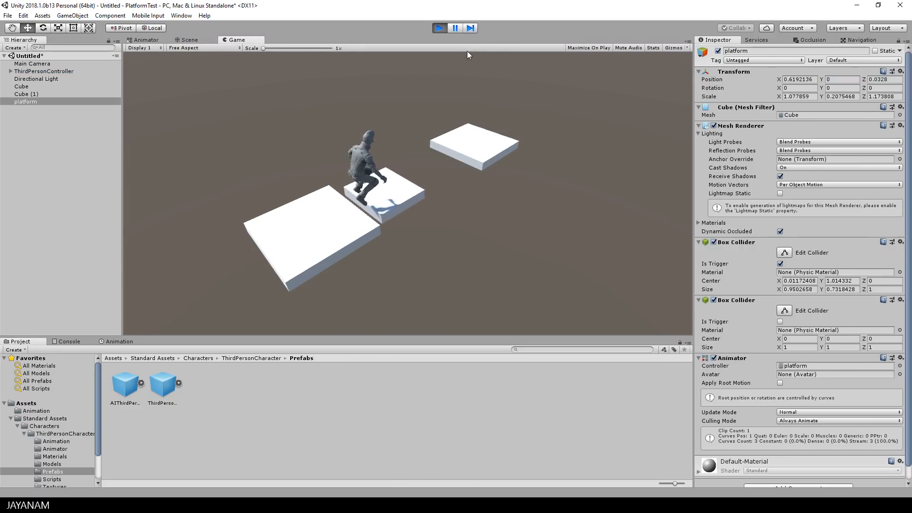
pyautogui.press('space')
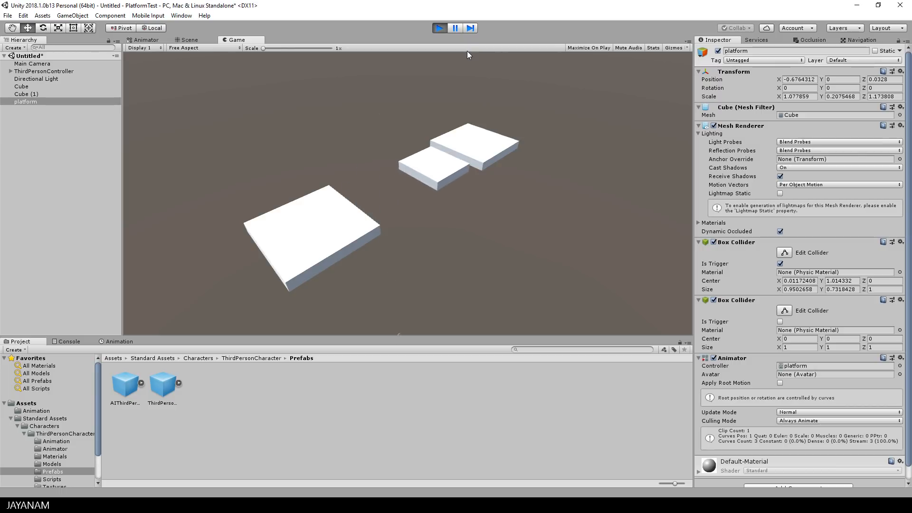
pyautogui.click(439, 28)
# Create a new script named PlatformAttach and add it as a component to the platform.
pyautogui.scroll(-1, 836, 380)
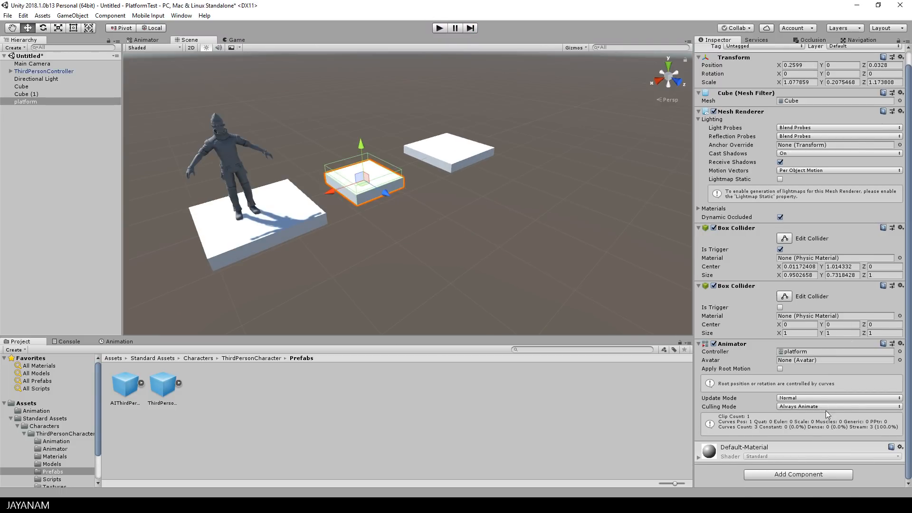
pyautogui.click(801, 474)
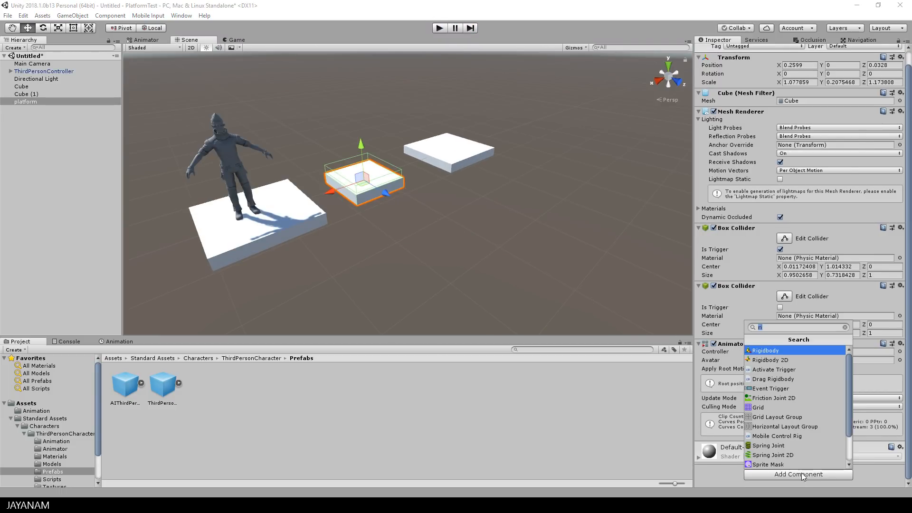
pyautogui.write('scri')
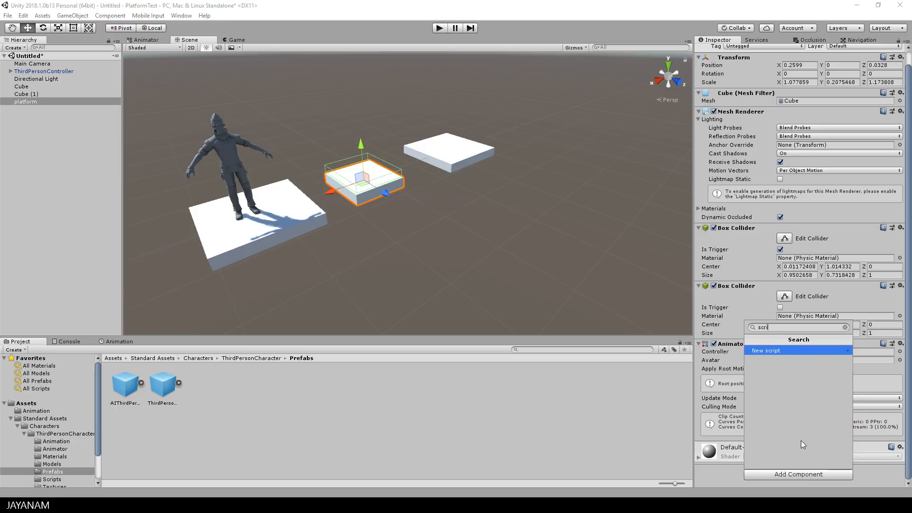
pyautogui.click(771, 351)
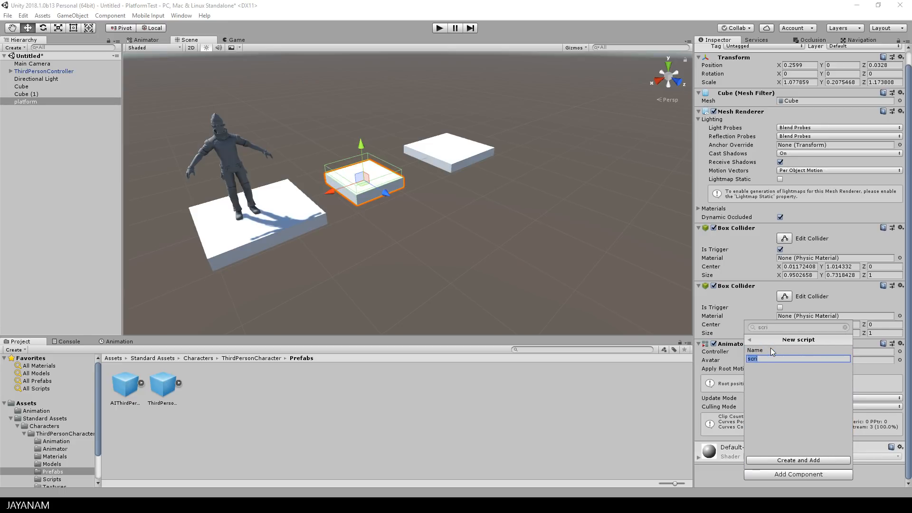
pyautogui.write('Atta')
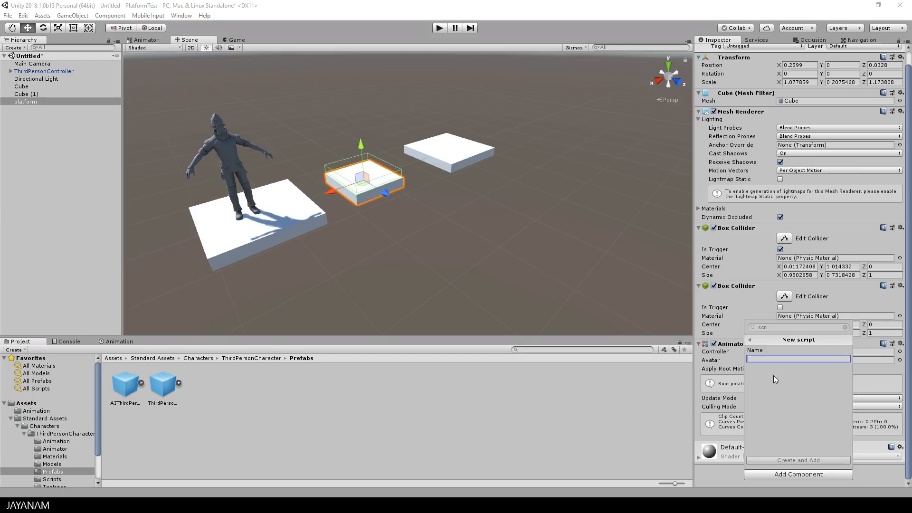
pyautogui.write('ch')
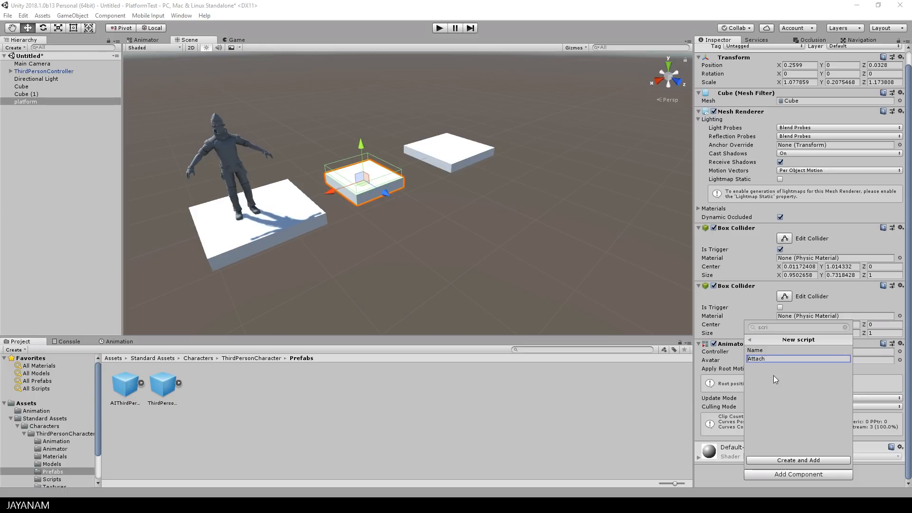
pyautogui.press('Home')
pyautogui.write('Platform')
pyautogui.click(818, 461)
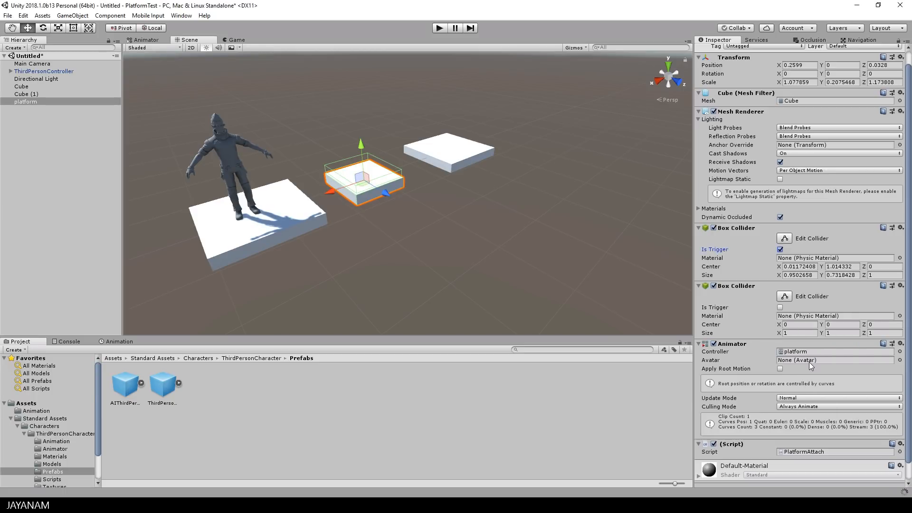
# Open the PlatformAttach script in Visual Studio and delete its Start and Update methods with their comments.
pyautogui.scroll(-2, 810, 444)
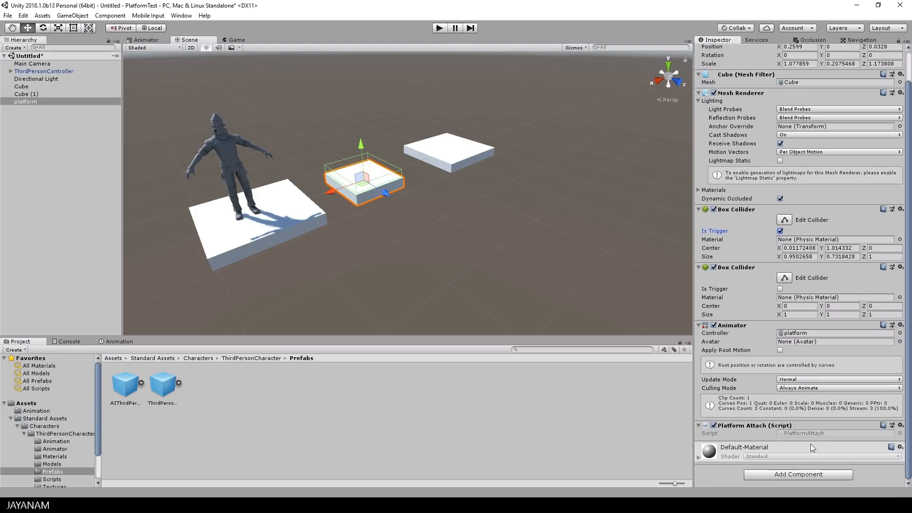
pyautogui.doubleClick(805, 437)
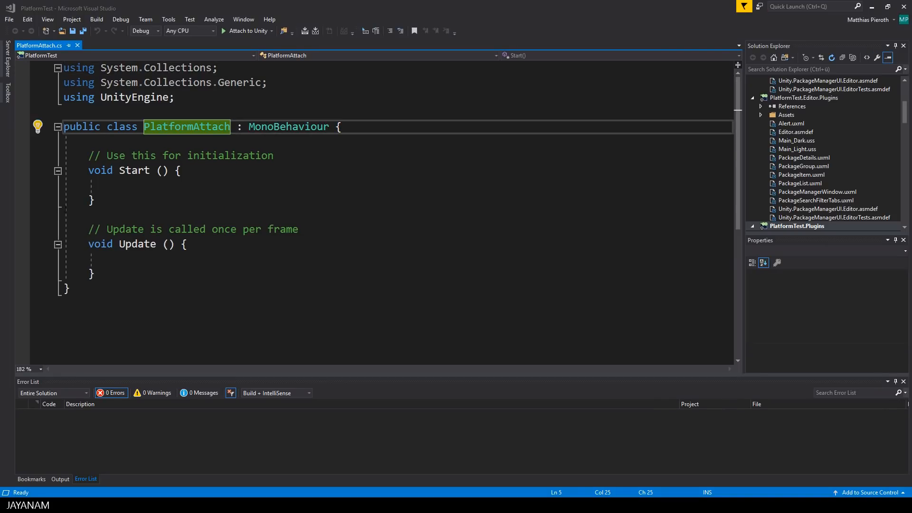
pyautogui.moveTo(110, 275); pyautogui.dragTo(31, 158)
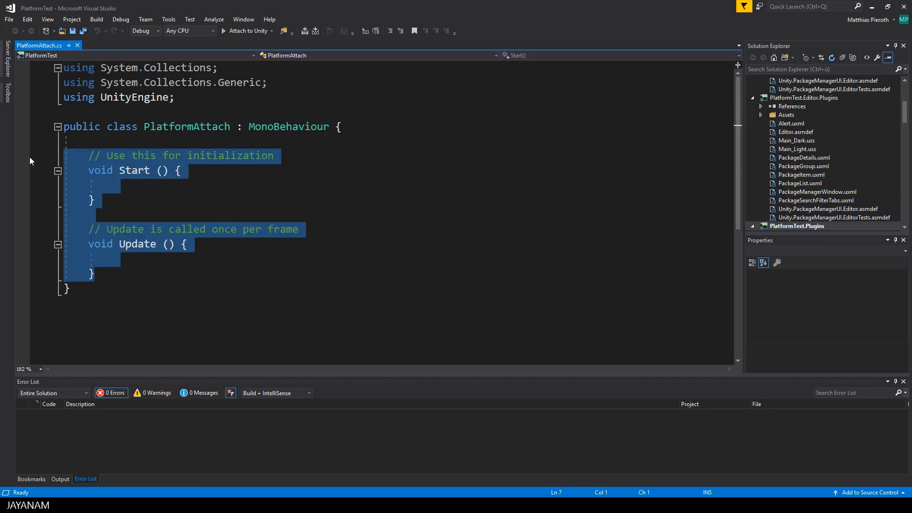
pyautogui.press('Delete')
# Declare a field in the PlatformAttach class as public GameObject Player;.
pyautogui.press('Tab')
pyautogui.write('p')
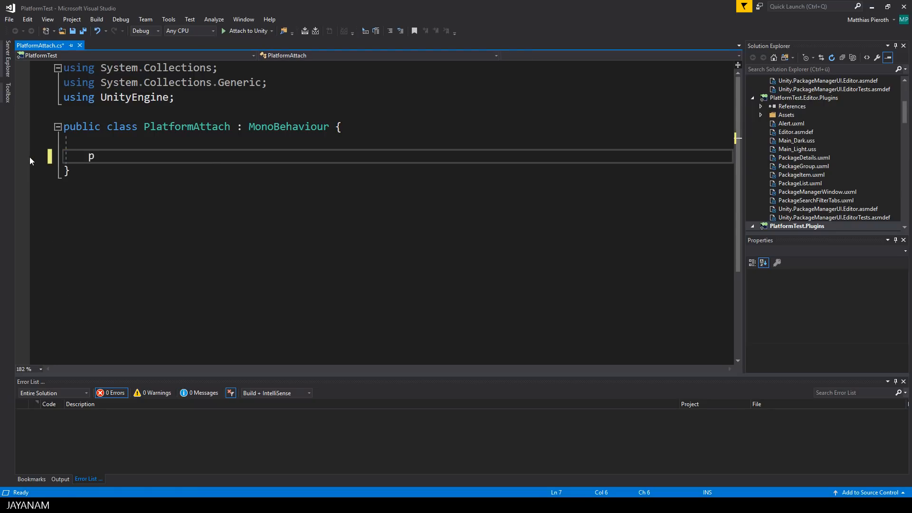
pyautogui.write('ublic GameO')
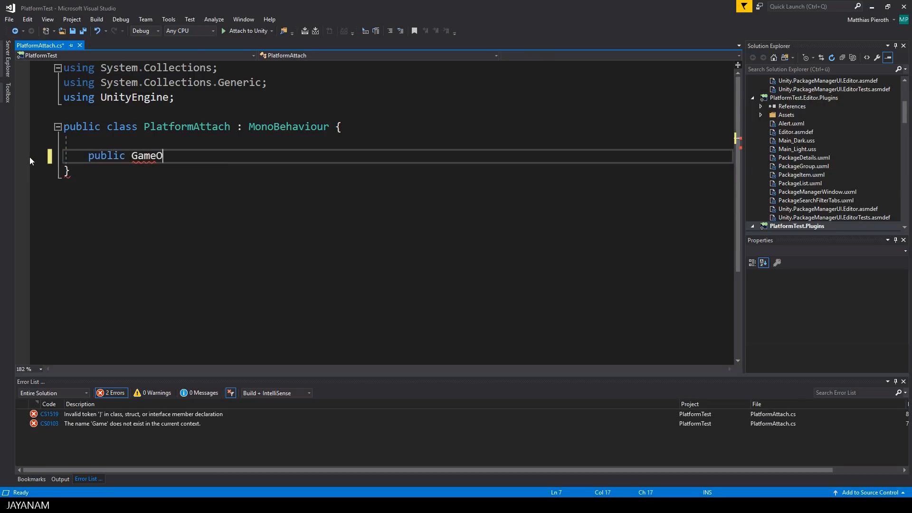
pyautogui.write('bject Player;')
pyautogui.press('Return')
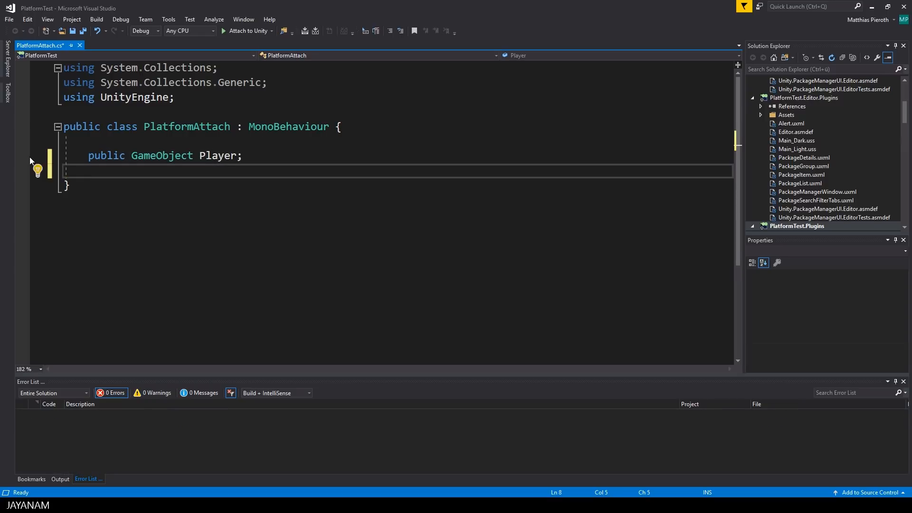
# Generate the Unity message methods OnTriggerEnter(Collider) and OnTriggerExit(Collider) below the Player field.
pyautogui.press('Return')
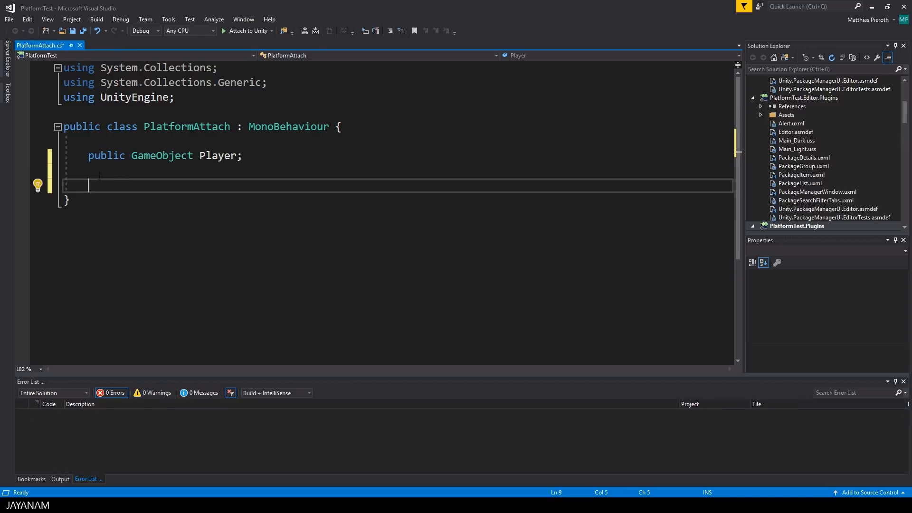
pyautogui.rightClick(95, 182)
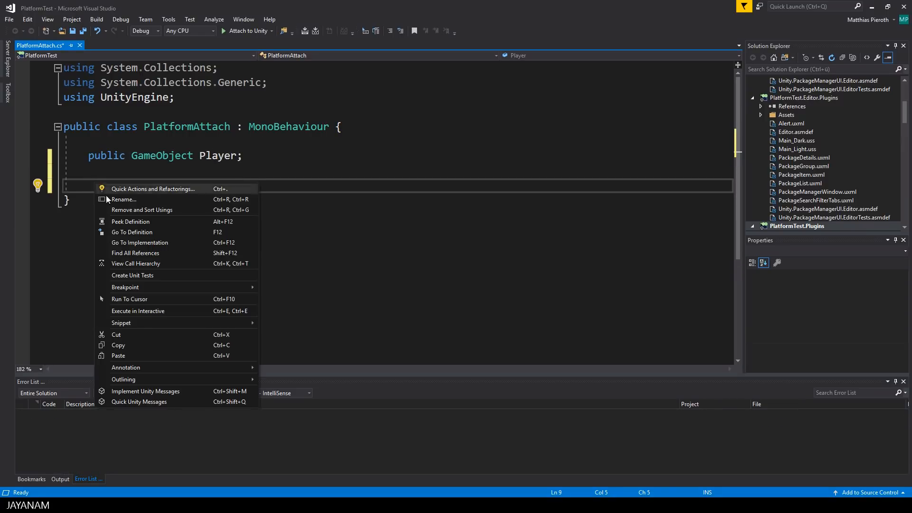
pyautogui.click(156, 393)
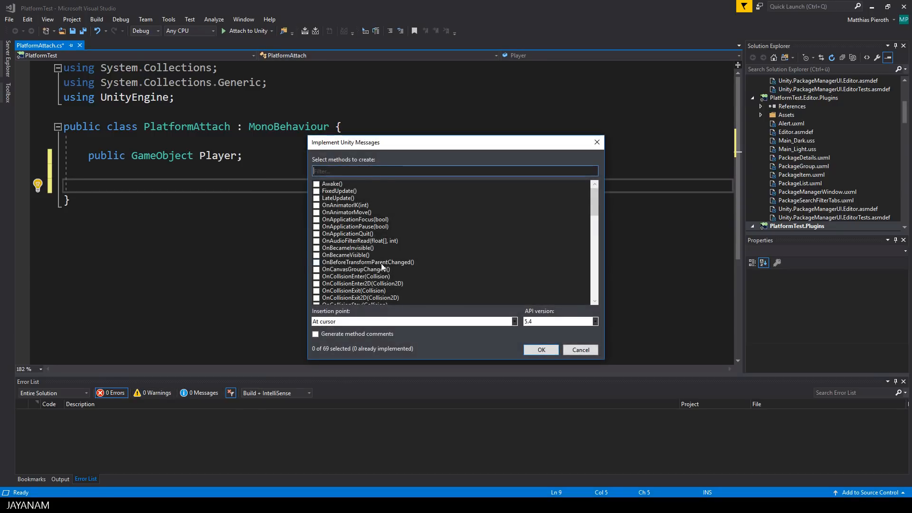
pyautogui.scroll(-15, 382, 266)
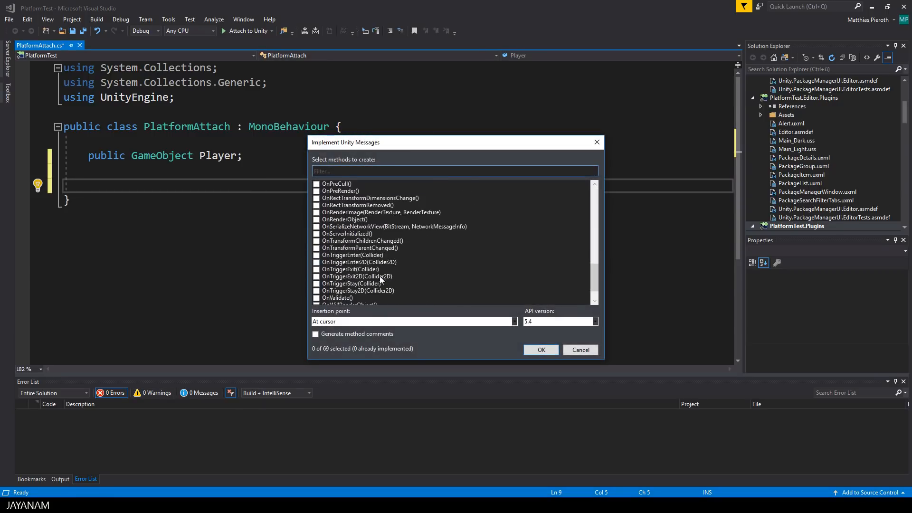
pyautogui.click(316, 255)
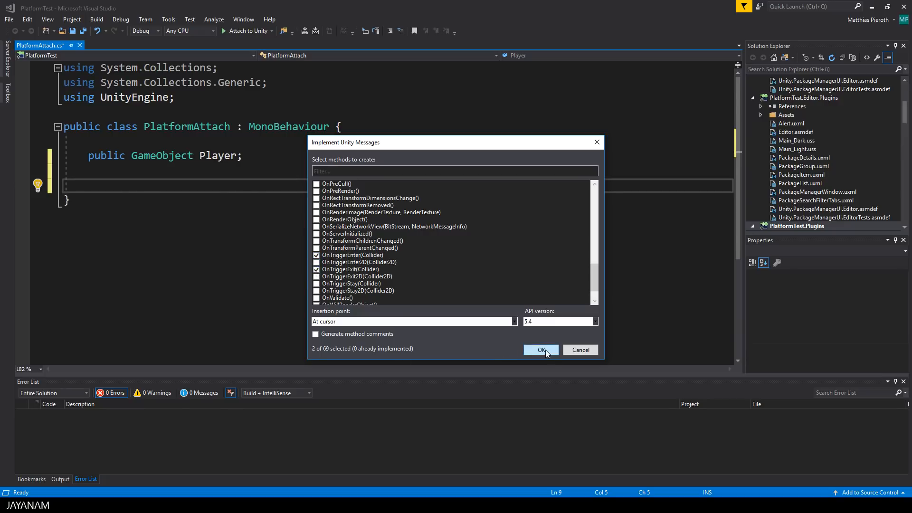
pyautogui.click(545, 351)
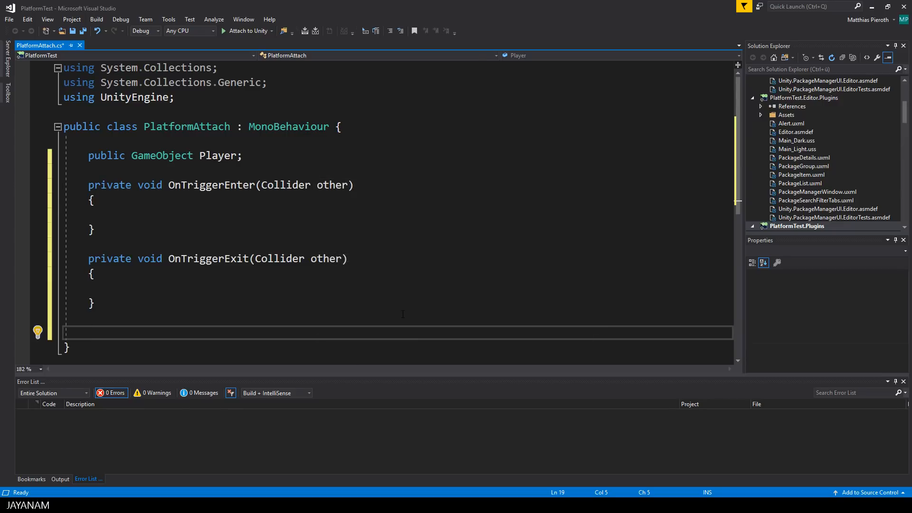
# Add an if(other.gameObject == Player) block with braces inside OnTriggerEnter.
pyautogui.press('Up')
pyautogui.press('Up')
pyautogui.press('Up')
pyautogui.press('Up')
pyautogui.press('Up')
pyautogui.press('Up')
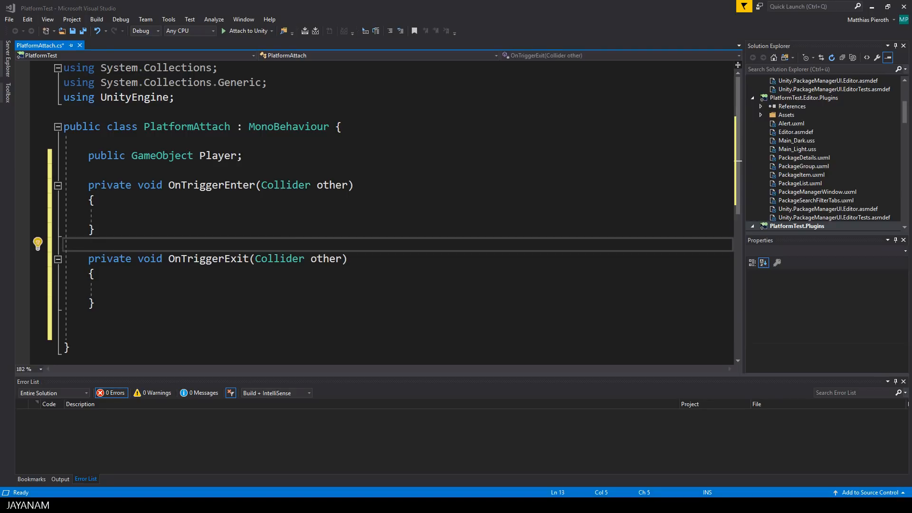
pyautogui.press('Up')
pyautogui.press('Up')
pyautogui.write('if(other.gameObject')
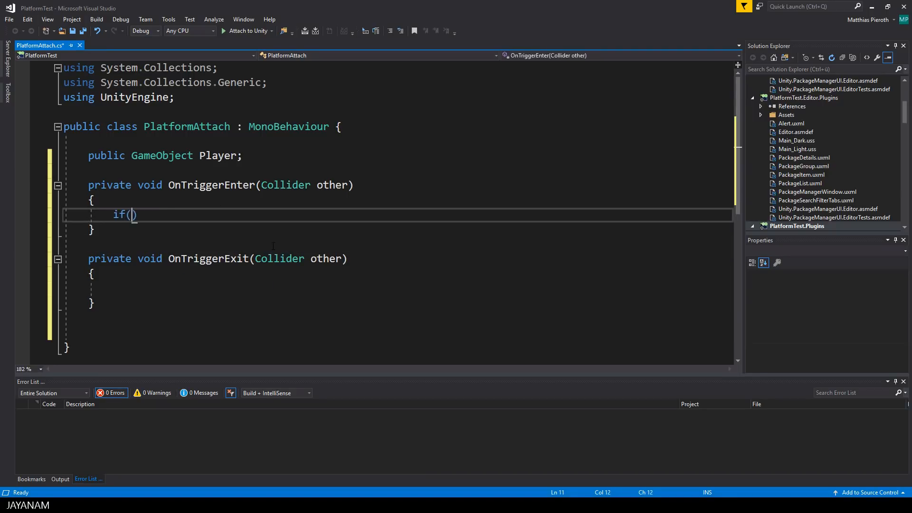
pyautogui.write(' == Player)')
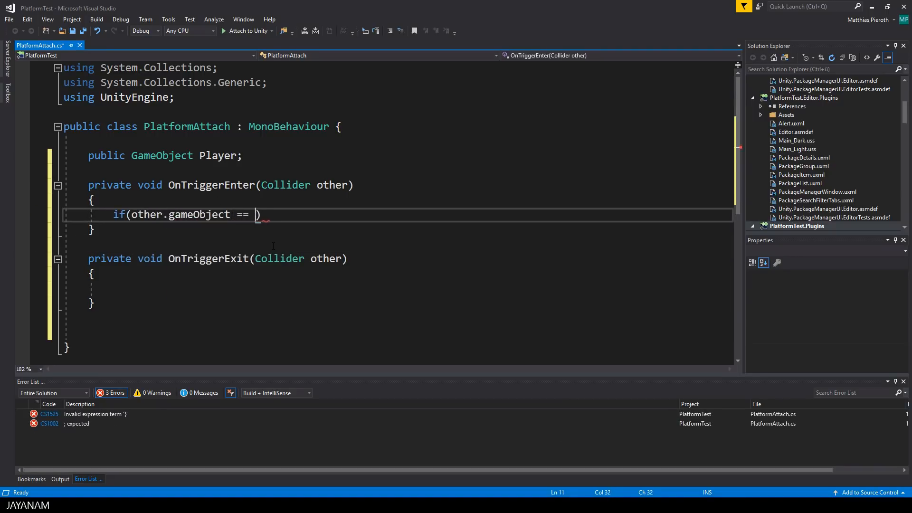
pyautogui.press('Return')
pyautogui.write('{')
pyautogui.press('Return')
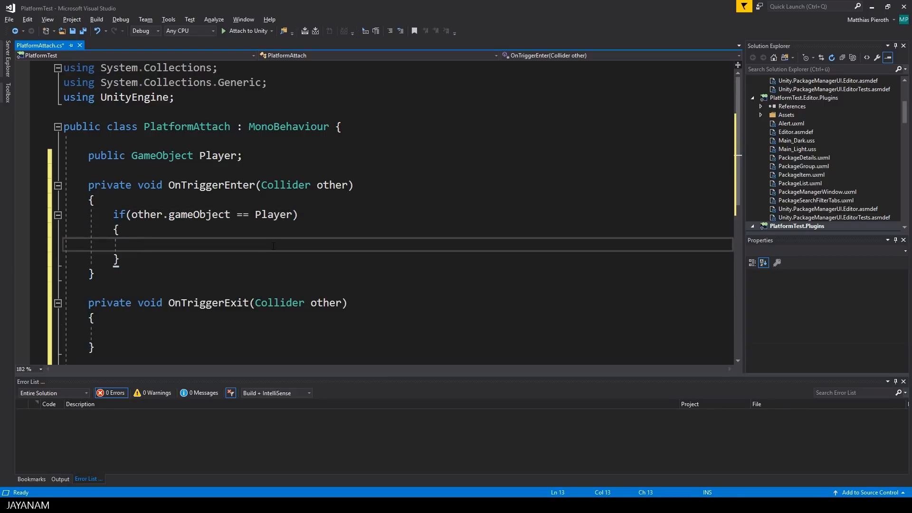
# Write Player.transform.parent = transform; inside the OnTriggerEnter if block and save the script.
pyautogui.write('Player.')
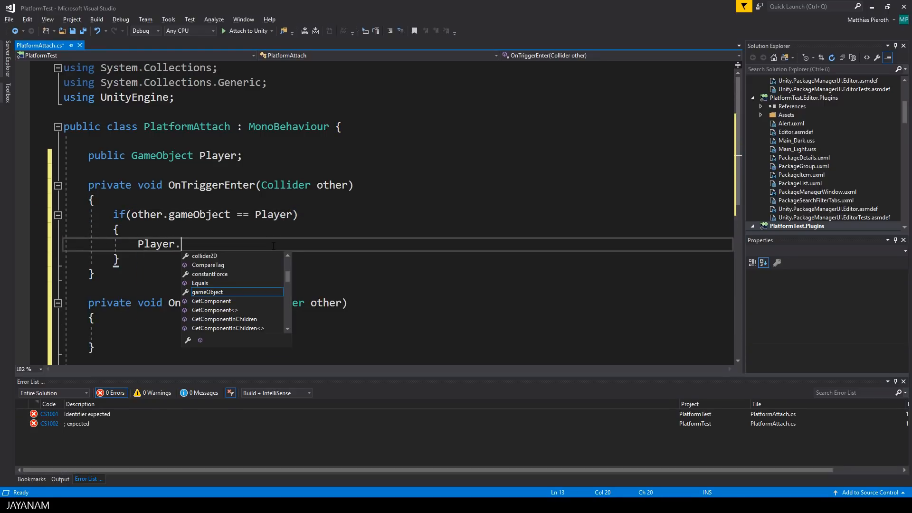
pyautogui.write('tra')
pyautogui.press('Tab')
pyautogui.write('.pa')
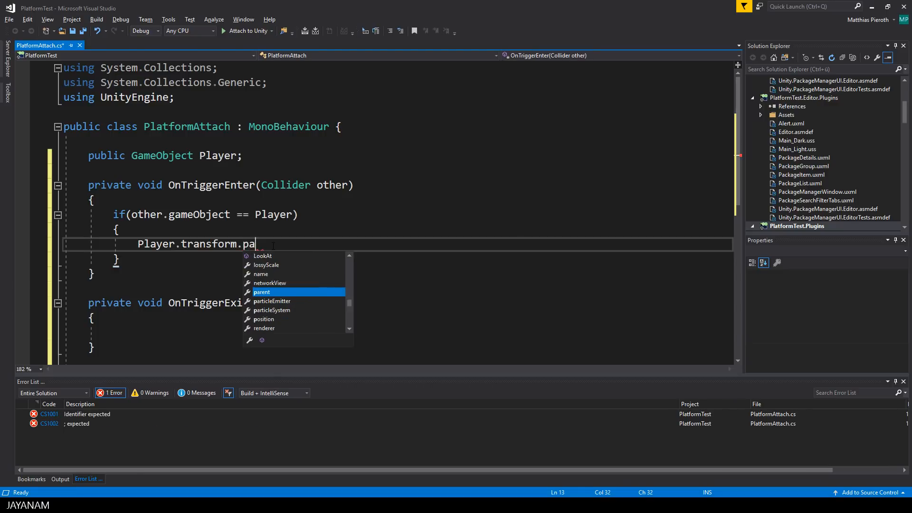
pyautogui.press('Tab')
pyautogui.write('= transform')
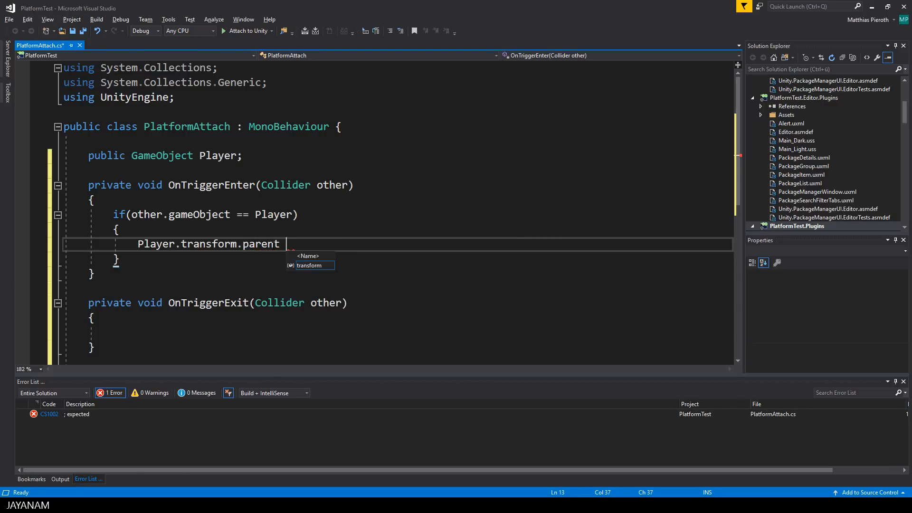
pyautogui.write(';')
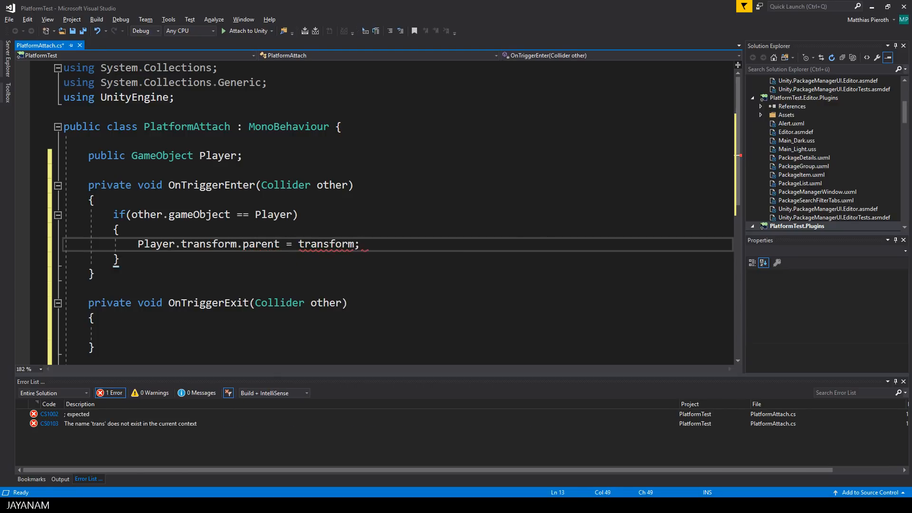
pyautogui.hotkey('ctrl', 's')
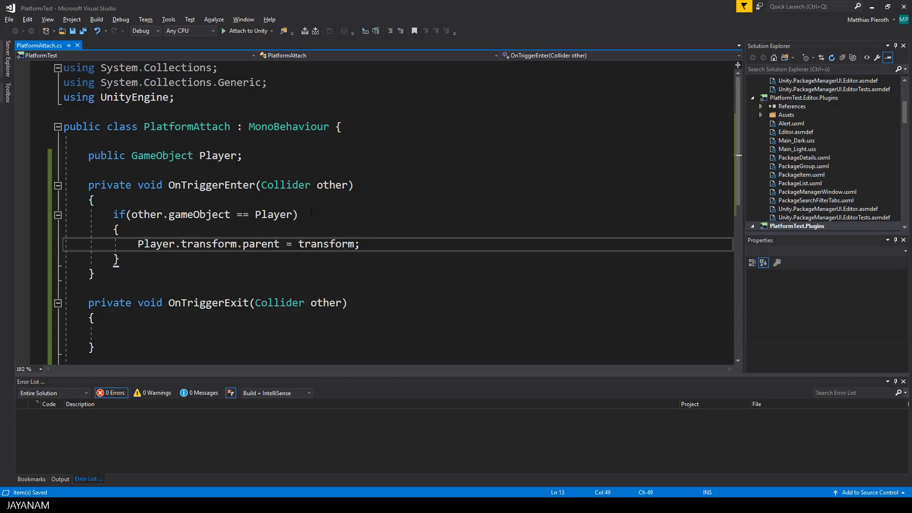
# Copy the other.gameObject == Player condition into OnTriggerExit and give it an empty braced block.
pyautogui.moveTo(311, 212); pyautogui.dragTo(113, 215)
pyautogui.hotkey('ctrl', 'c')
pyautogui.scroll(-1, 129, 275)
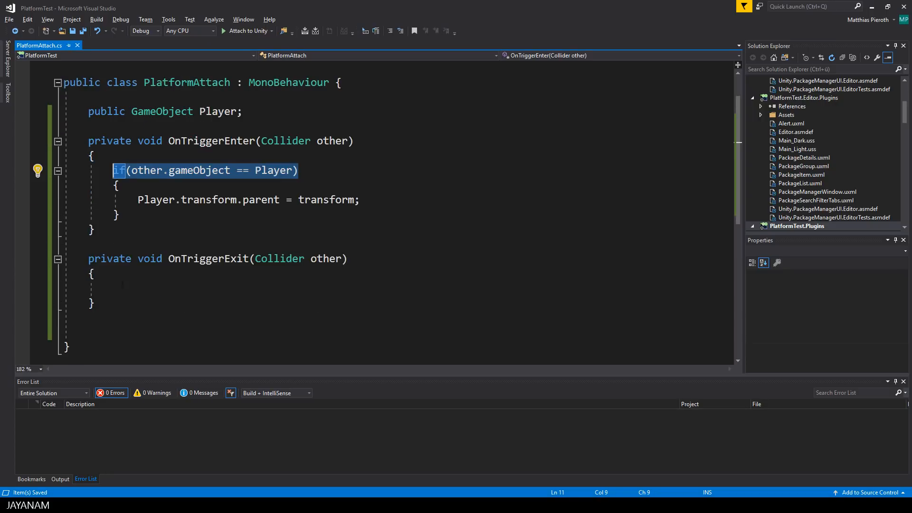
pyautogui.click(130, 288)
pyautogui.hotkey('ctrl', 'v')
pyautogui.press('Return')
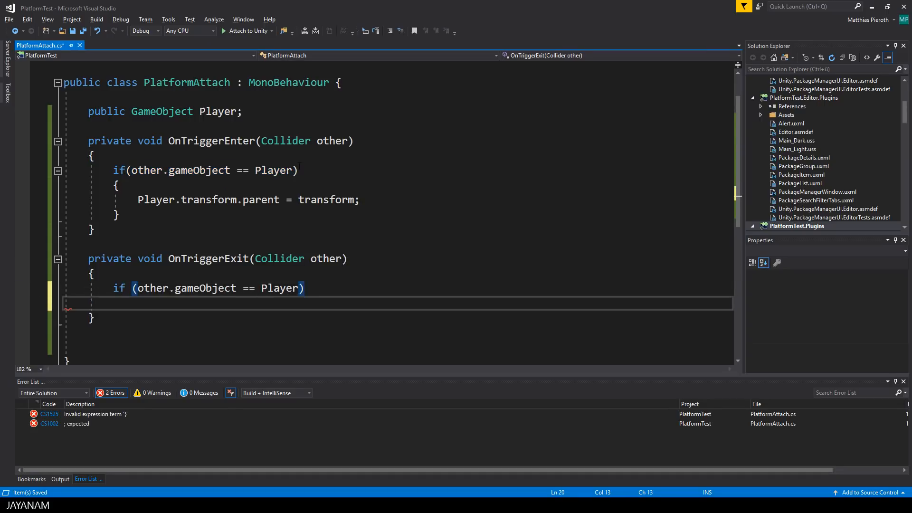
pyautogui.write('{')
pyautogui.press('Return')
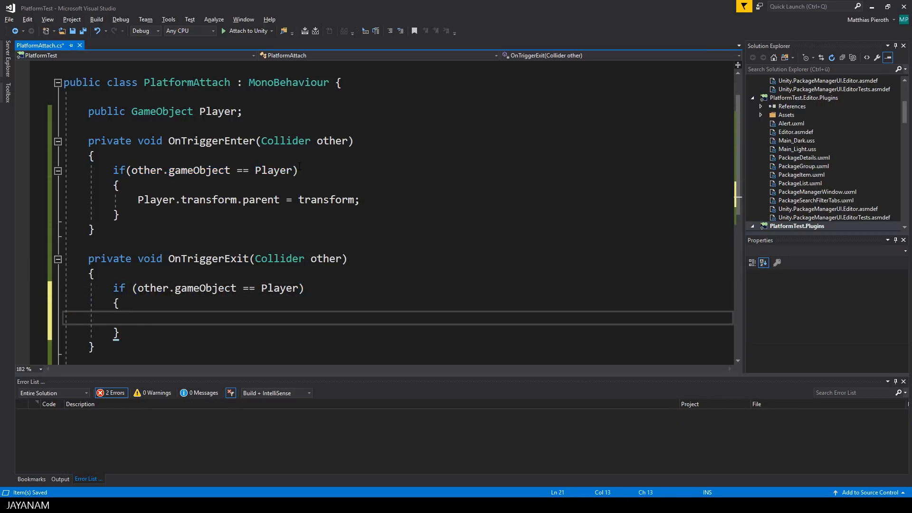
# Copy the parent assignment from OnTriggerEnter into the OnTriggerExit if block and change it to Player.transform.parent = null;.
pyautogui.moveTo(372, 199); pyautogui.dragTo(137, 200)
pyautogui.click(119, 316)
pyautogui.hotkey('ctrl', 'v')
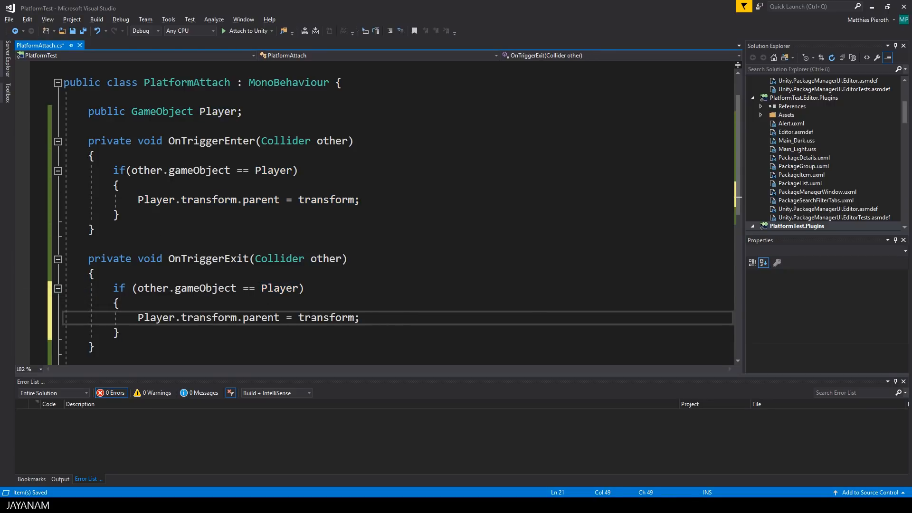
pyautogui.doubleClick(326, 317)
pyautogui.write('null')
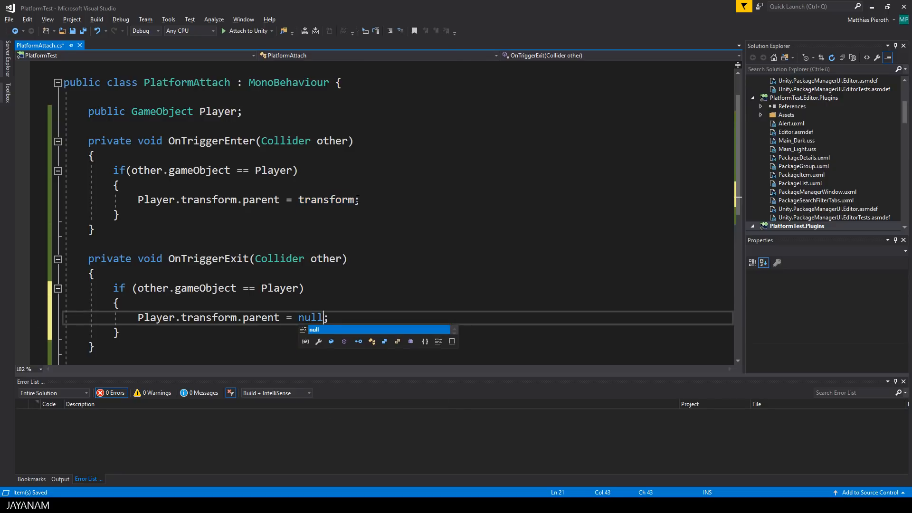
pyautogui.press('End')
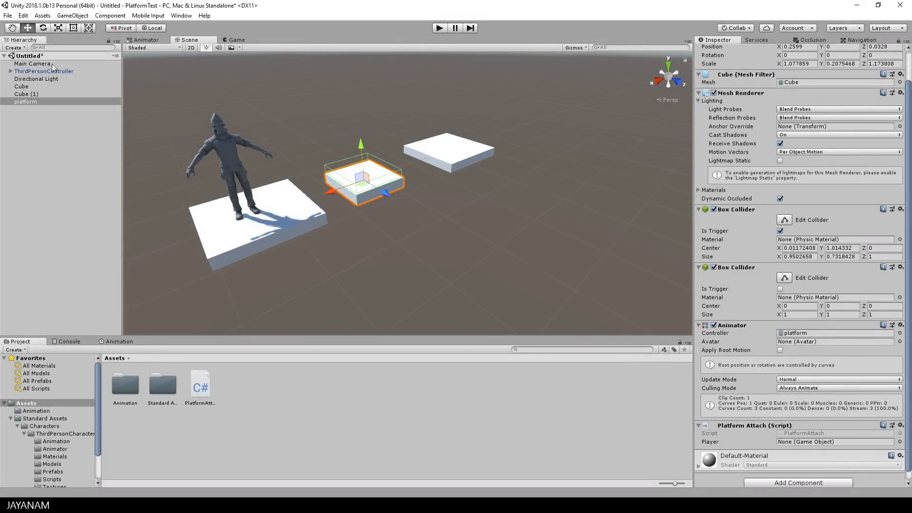
# In Unity, assign ThirdPersonController as the Player of the platform's Platform Attach script and start play mode.
pyautogui.moveTo(42, 74); pyautogui.dragTo(784, 448)
pyautogui.hotkey('ctrl', 'p')
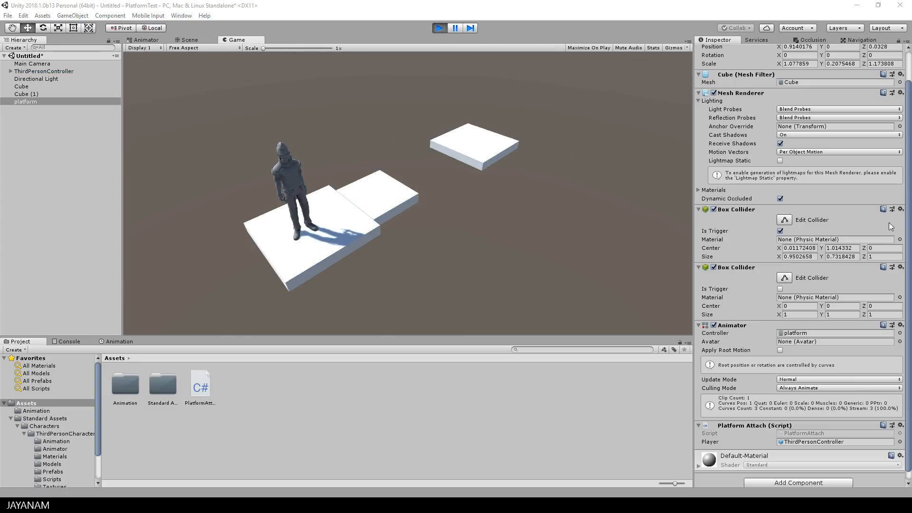
# Test the moving platform by walking the character onto it, riding to the far cube and returning to the starting cube.
pyautogui.click(446, 184)
pyautogui.press('d')
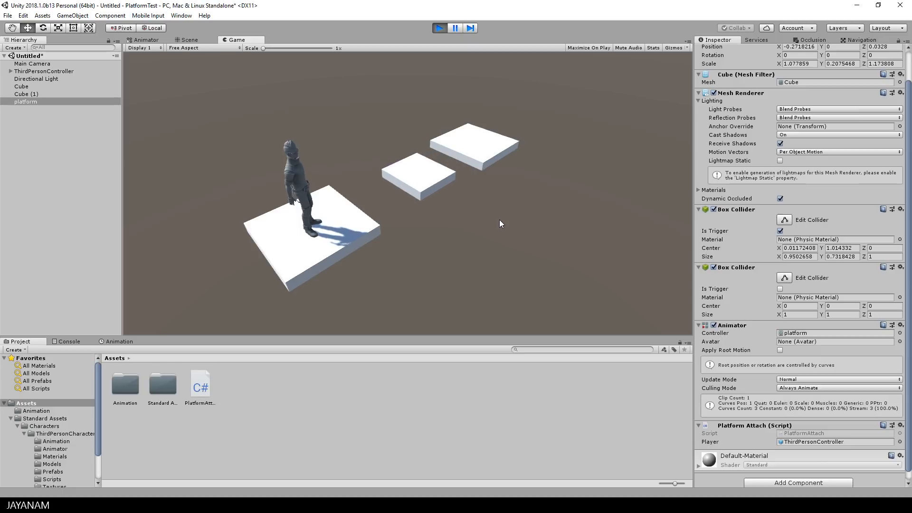
pyautogui.press('d')
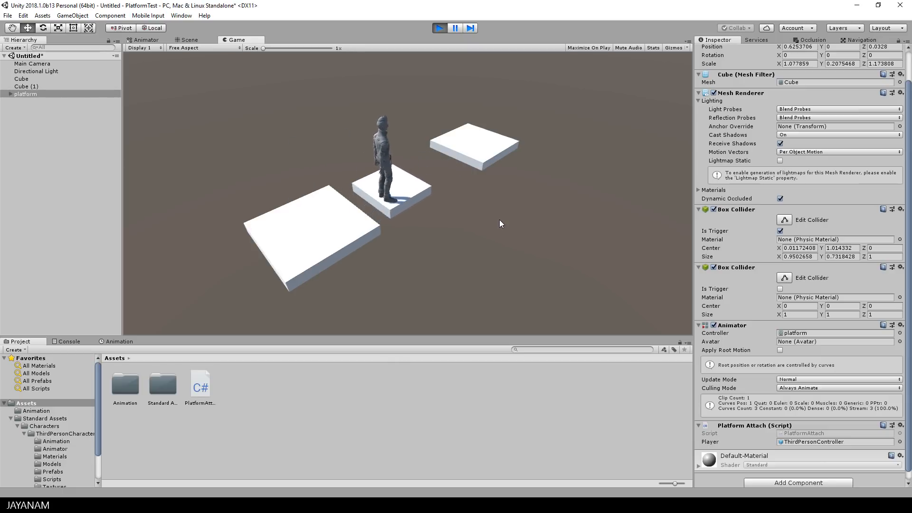
pyautogui.press('d')
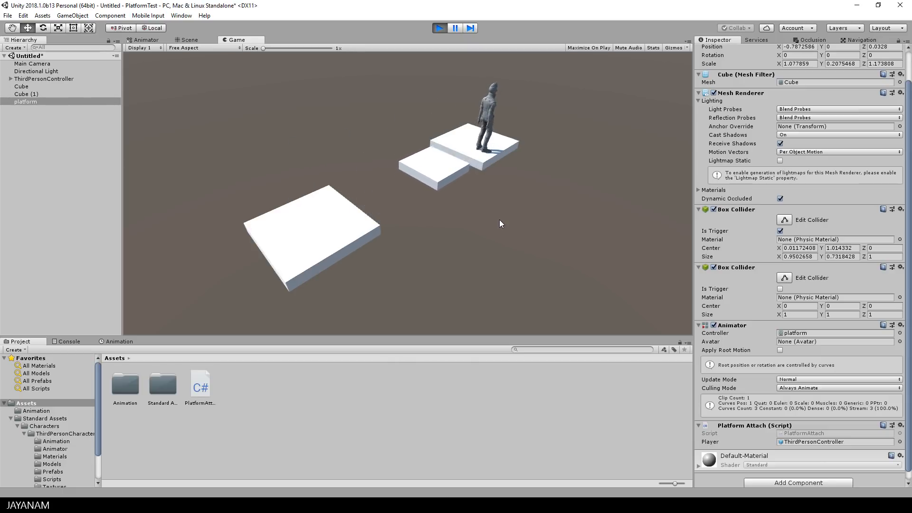
pyautogui.press('a')
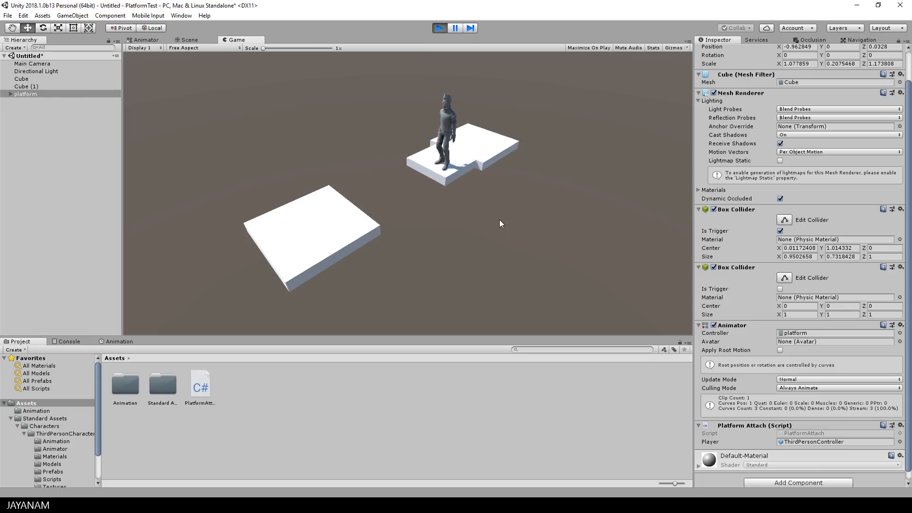
pyautogui.press('a')
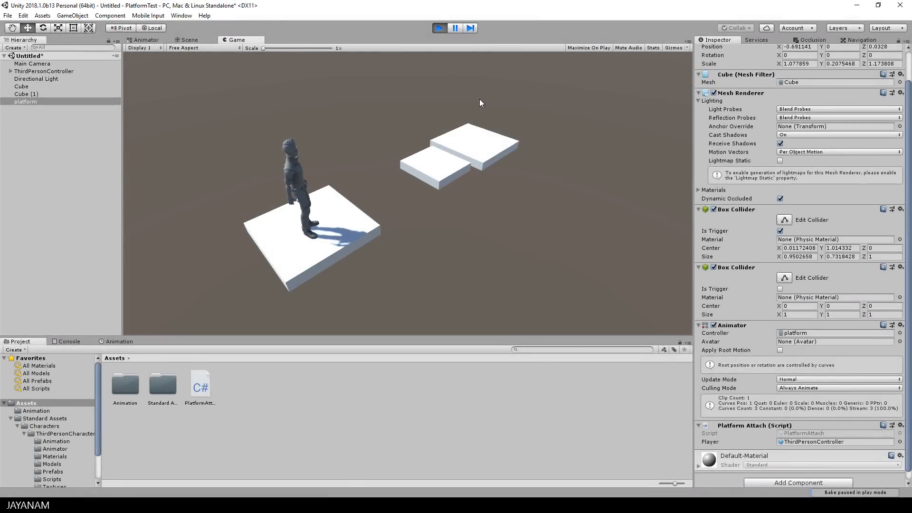
# Test jumping by running the character onto the moving platform again and jumping off onto the far cube.
pyautogui.press('d')
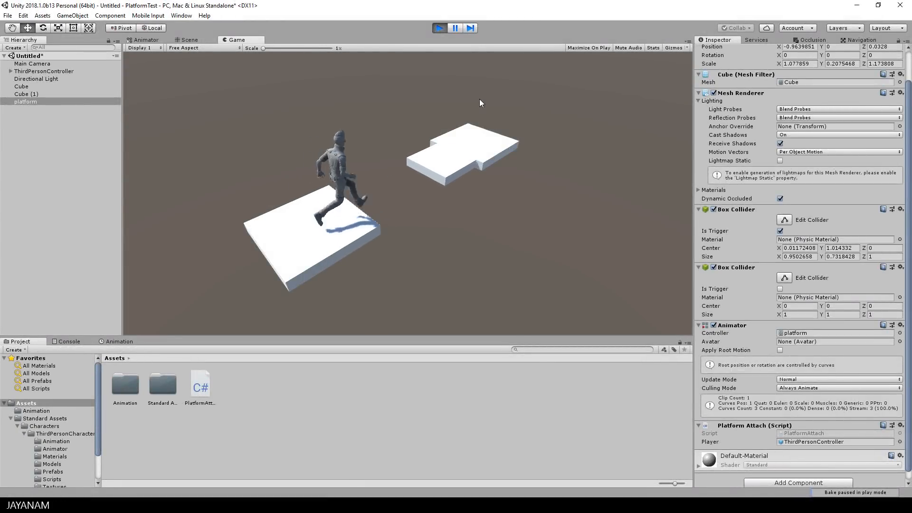
pyautogui.press('space')
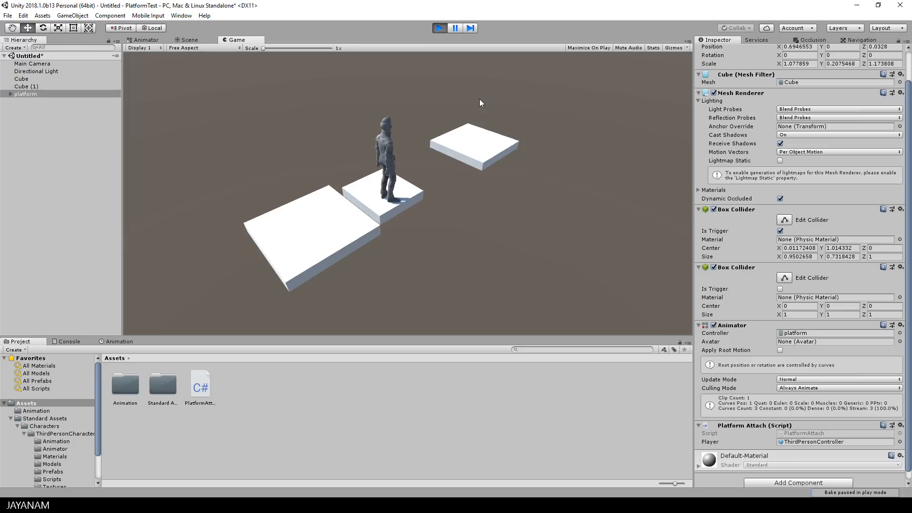
pyautogui.press('space')
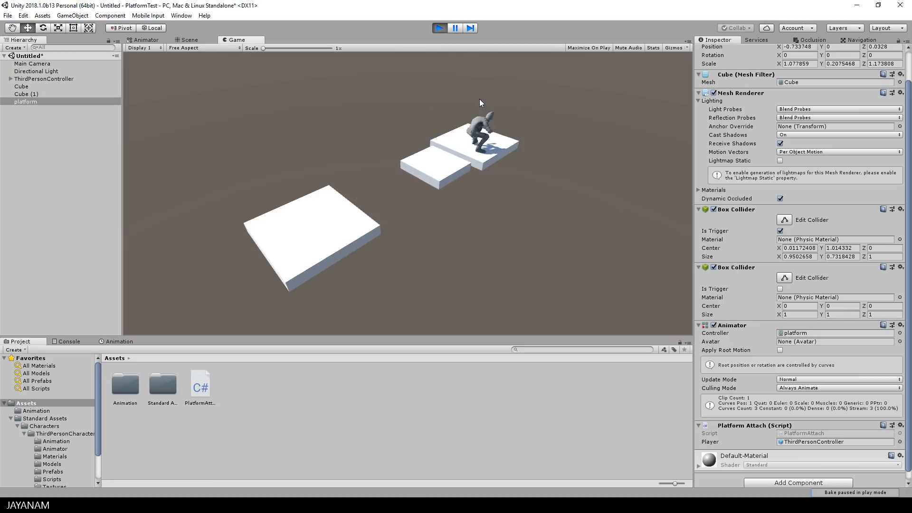